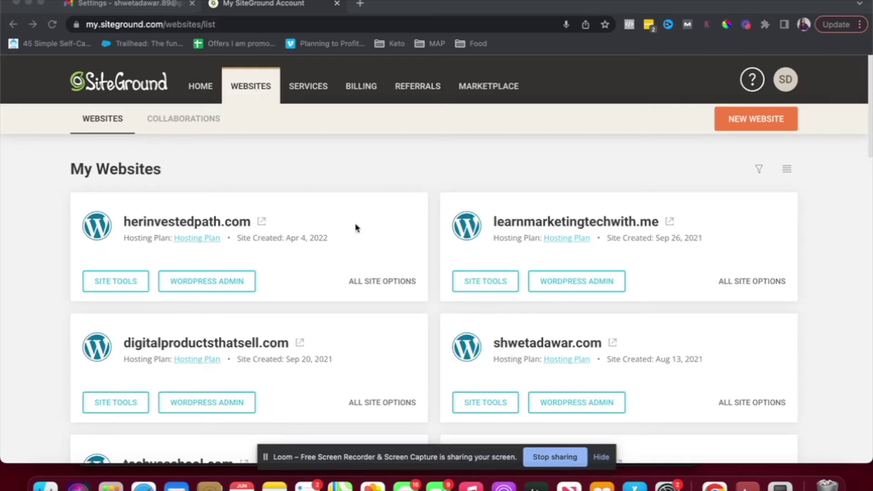
- Go to the Email Accounts page in Site Tools for shwetadawar.com
{"action": "scroll", "coordinate": [383, 209], "scroll_direction": "down", "scroll_amount": 3}
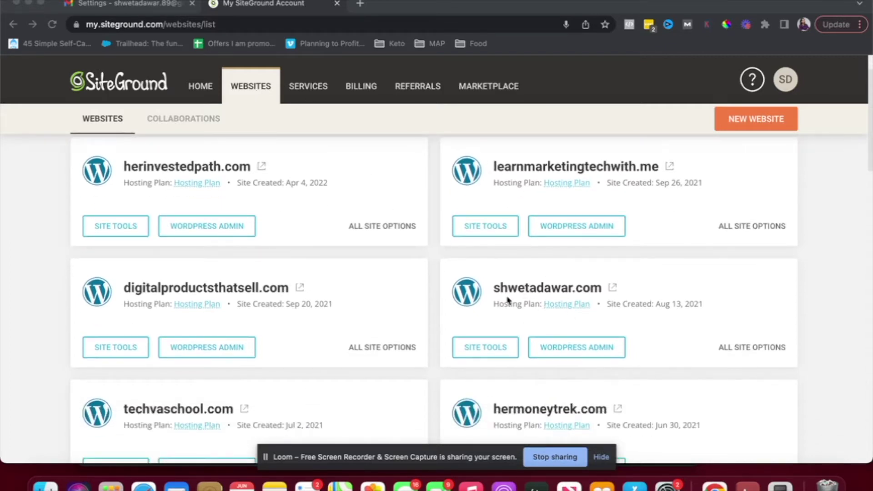
{"action": "left_click", "coordinate": [481, 352]}
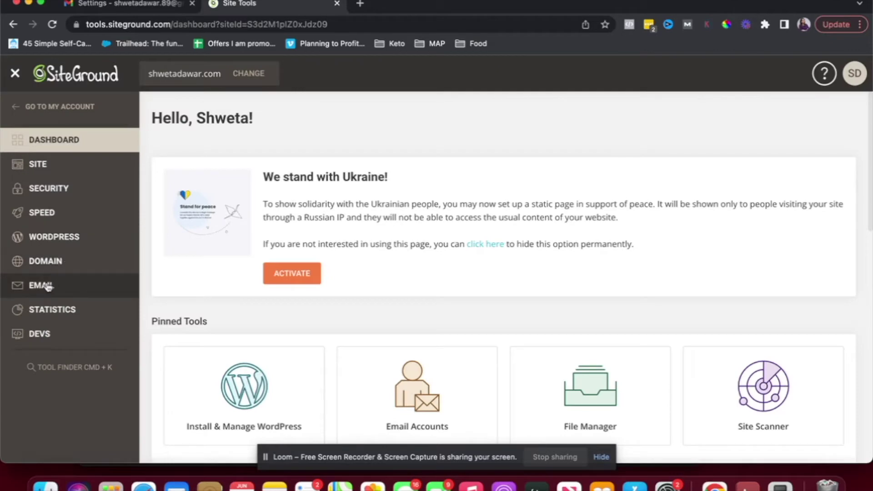
{"action": "left_click", "coordinate": [48, 287]}
{"action": "left_click", "coordinate": [45, 309]}
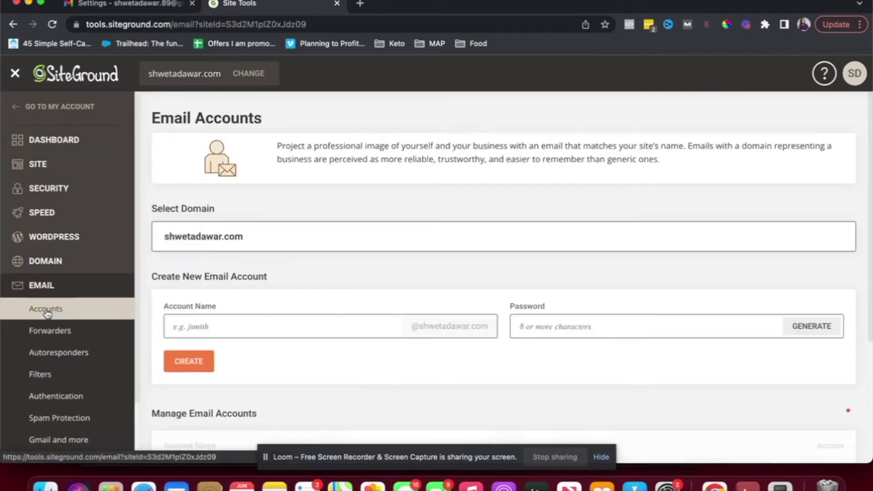
- Create the email account 'youtube' with a password, declining LastPass's offer to save it
{"action": "left_click", "coordinate": [234, 328]}
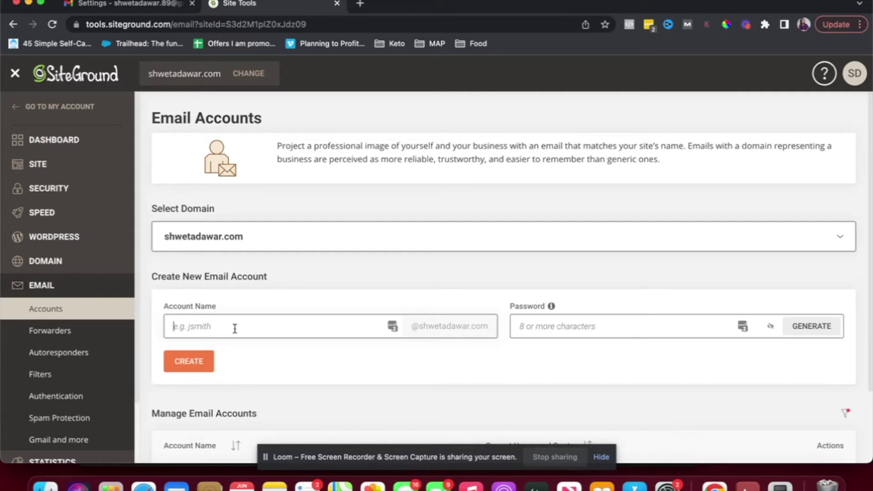
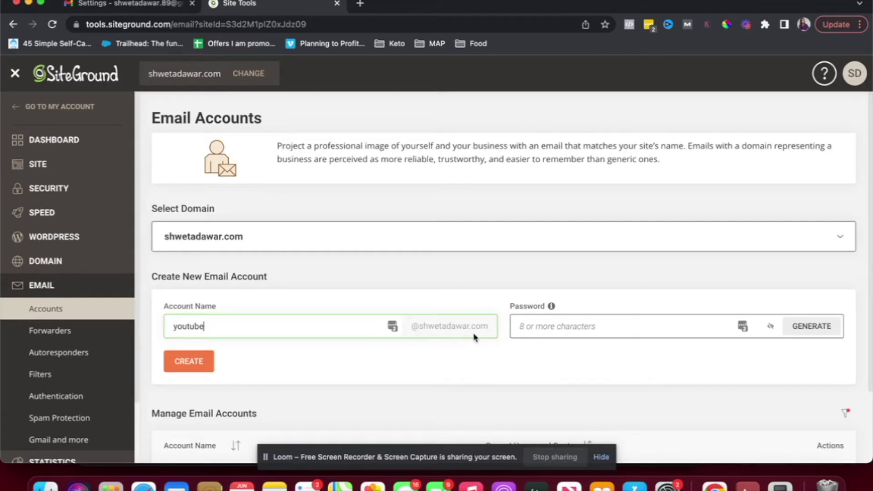
{"action": "left_click", "coordinate": [540, 331]}
{"action": "type", "text": "********"}
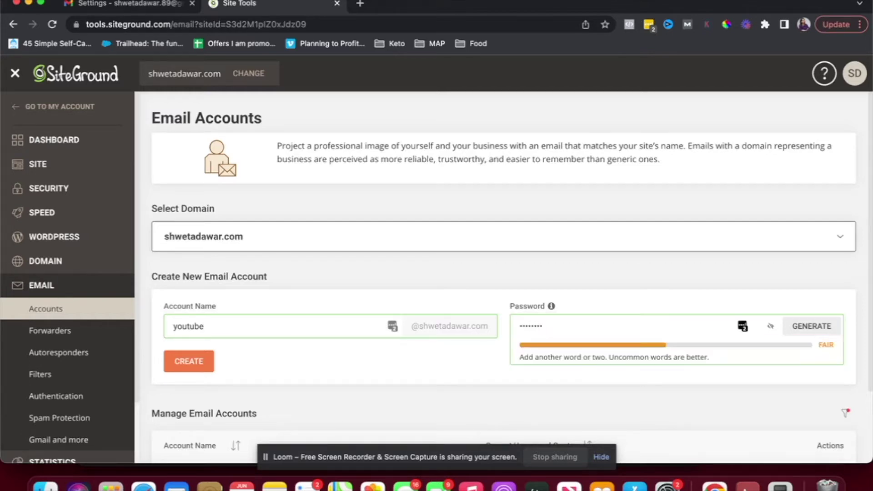
{"action": "left_click", "coordinate": [195, 363]}
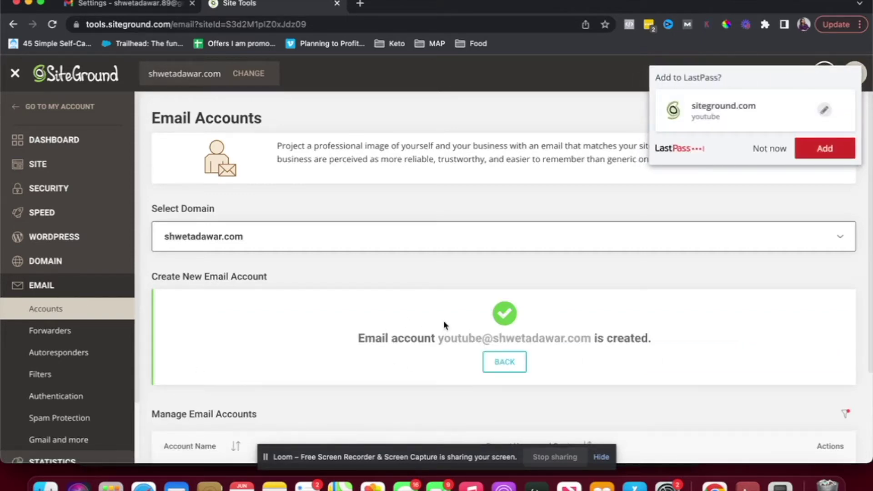
{"action": "left_click", "coordinate": [765, 149]}
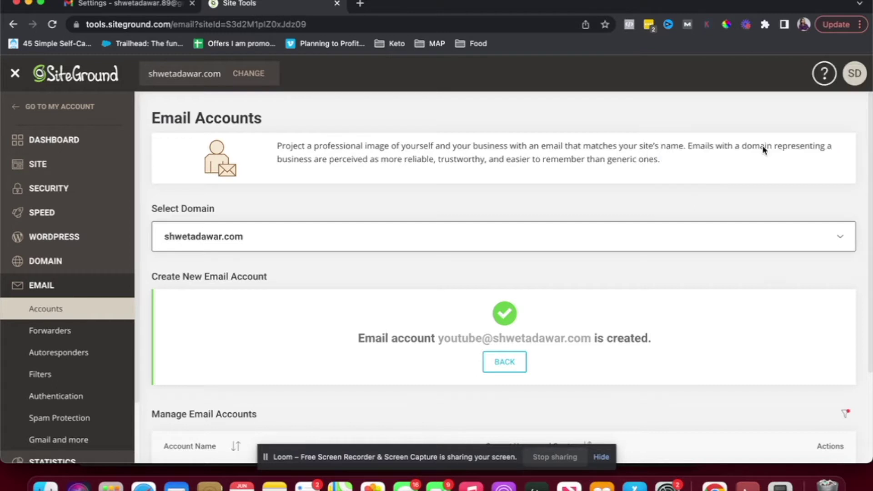
{"action": "scroll", "coordinate": [427, 362], "scroll_direction": "down", "scroll_amount": 3}
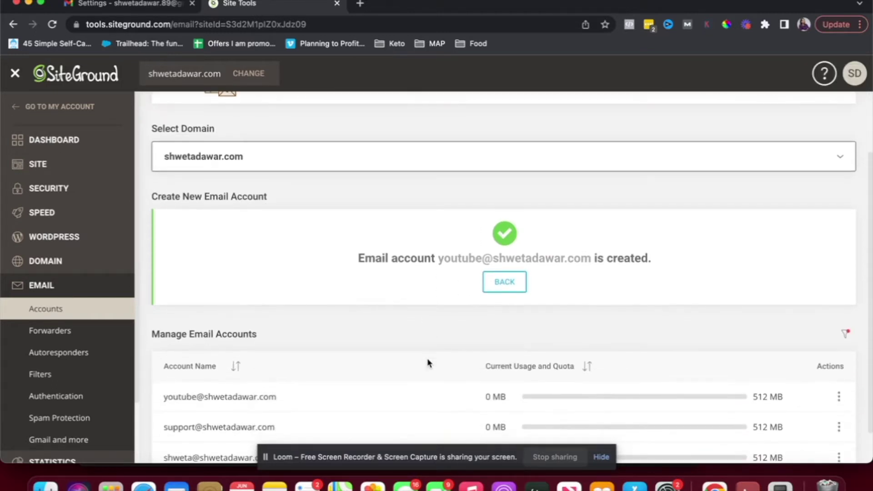
{"action": "scroll", "coordinate": [427, 358], "scroll_direction": "down", "scroll_amount": 2}
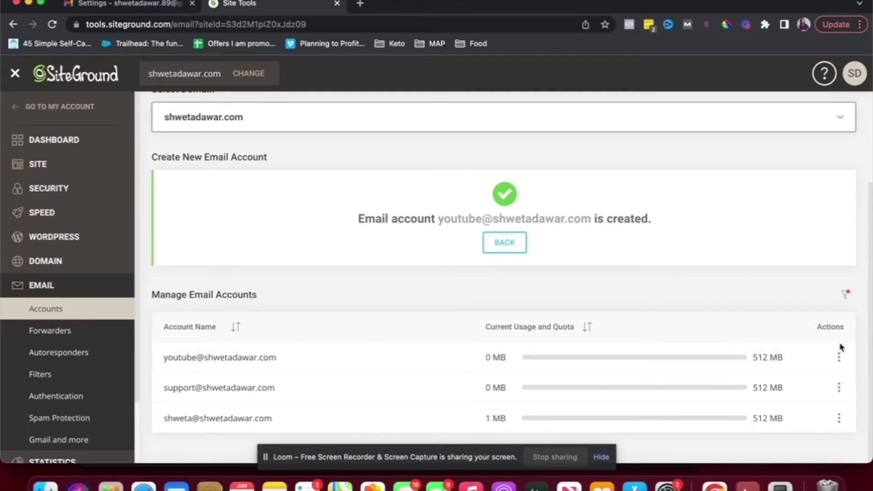
{"action": "left_click", "coordinate": [840, 358]}
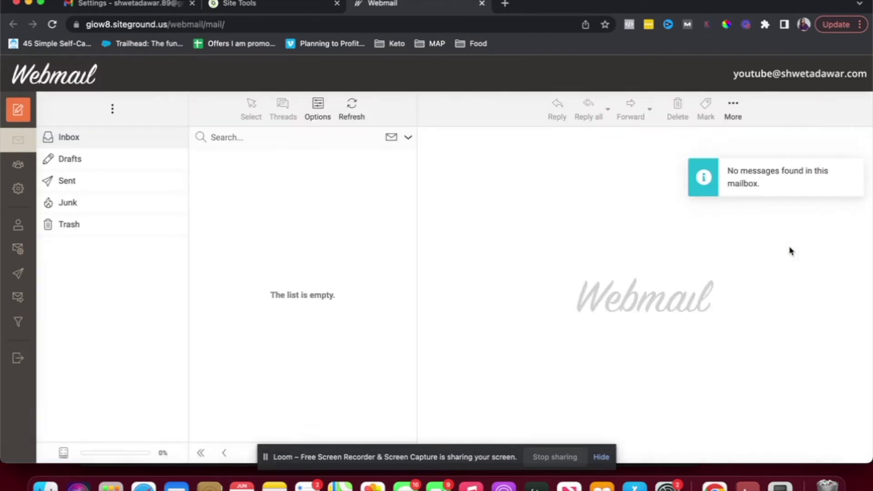
{"action": "left_click", "coordinate": [132, 142]}
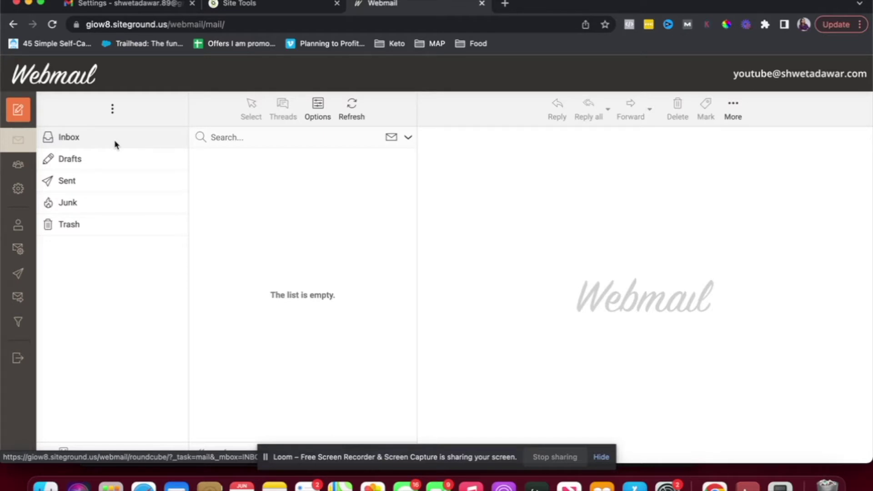
{"action": "left_click", "coordinate": [481, 3]}
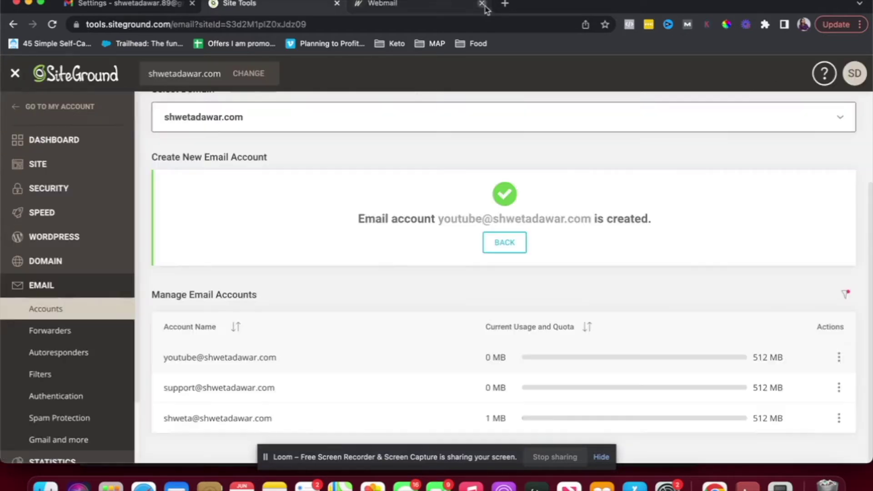
{"action": "left_click", "coordinate": [839, 358]}
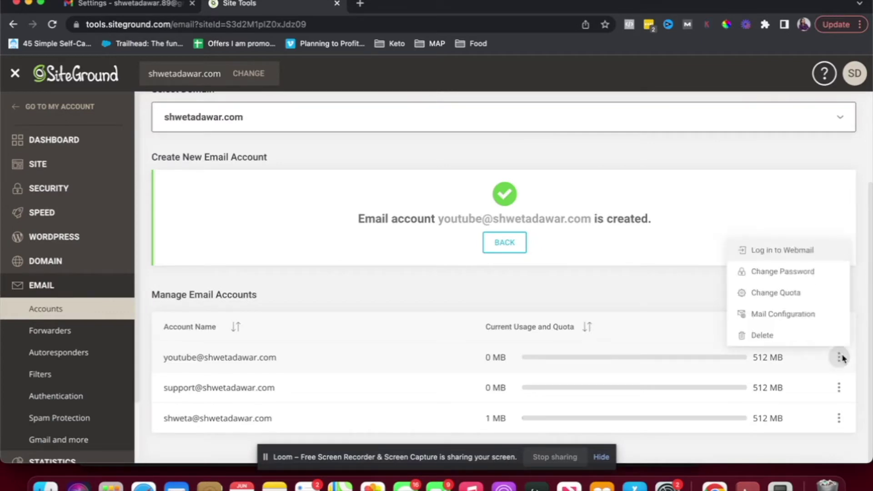
- View Webmail's manual settings: mail.shwetadawar.com, POP3 port 995, SMTP port 465
{"action": "left_click", "coordinate": [794, 251]}
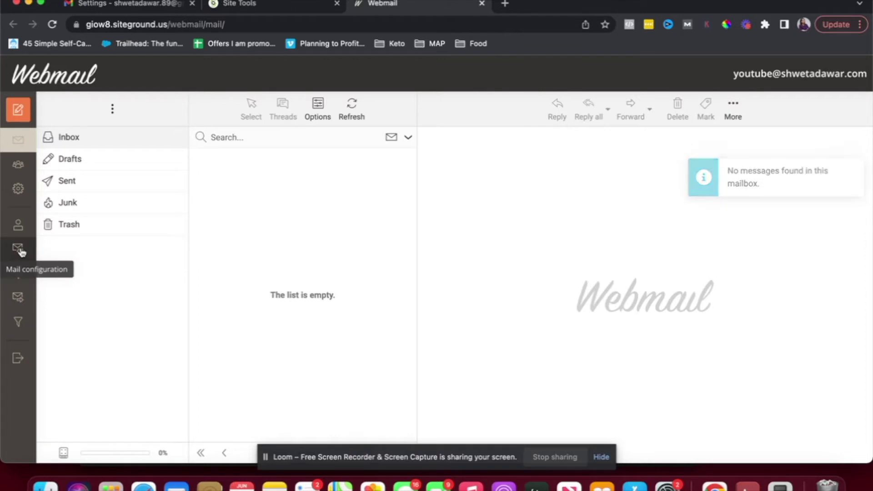
{"action": "left_click", "coordinate": [20, 253]}
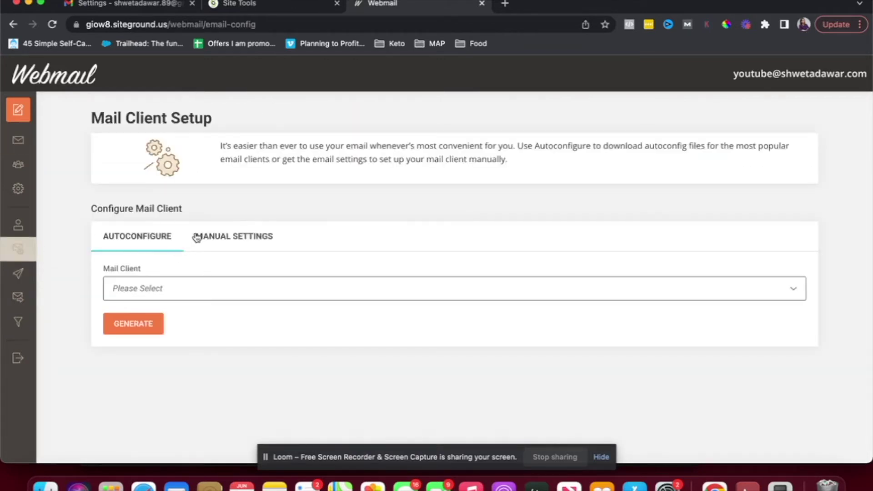
{"action": "left_click", "coordinate": [239, 241]}
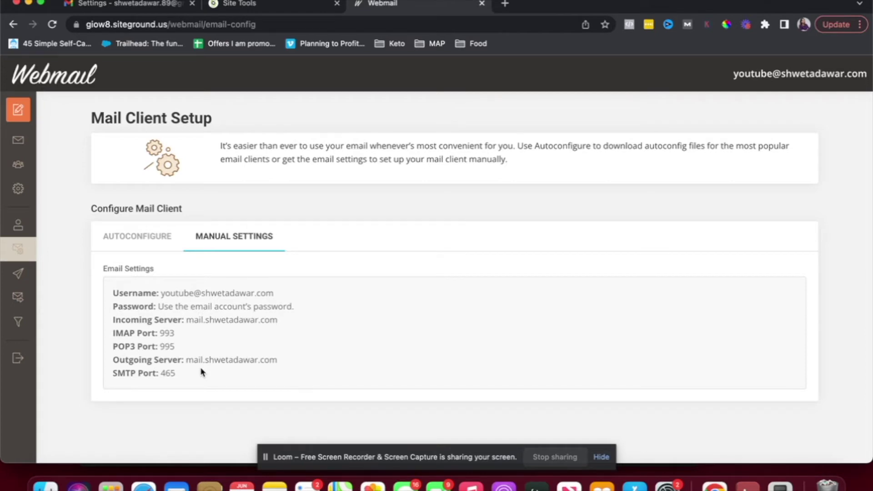
{"action": "left_click", "coordinate": [162, 5]}
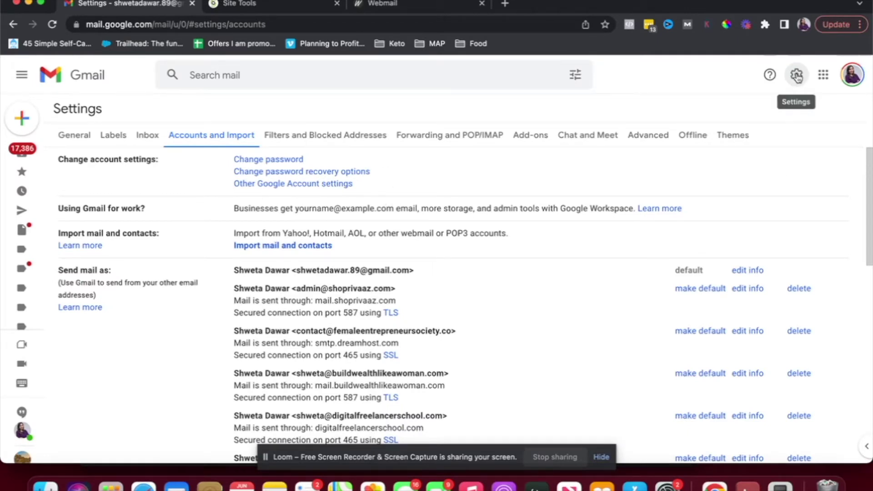
{"action": "left_click", "coordinate": [72, 138]}
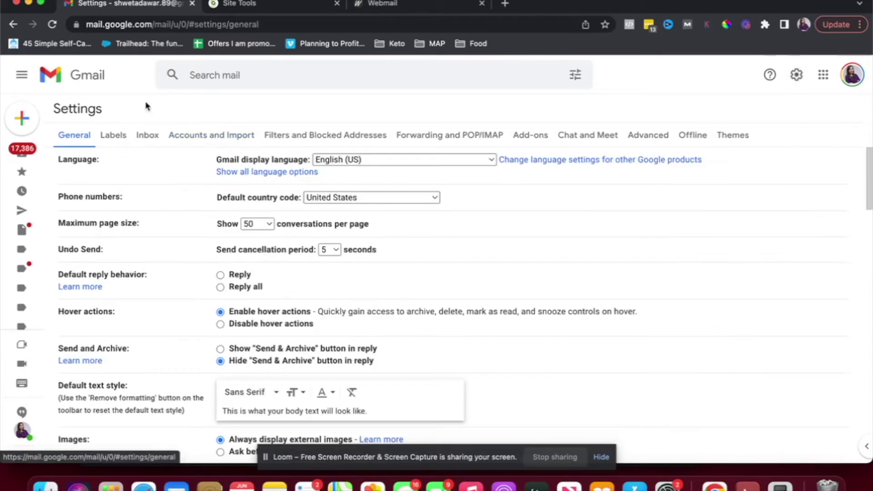
{"action": "left_click", "coordinate": [205, 136]}
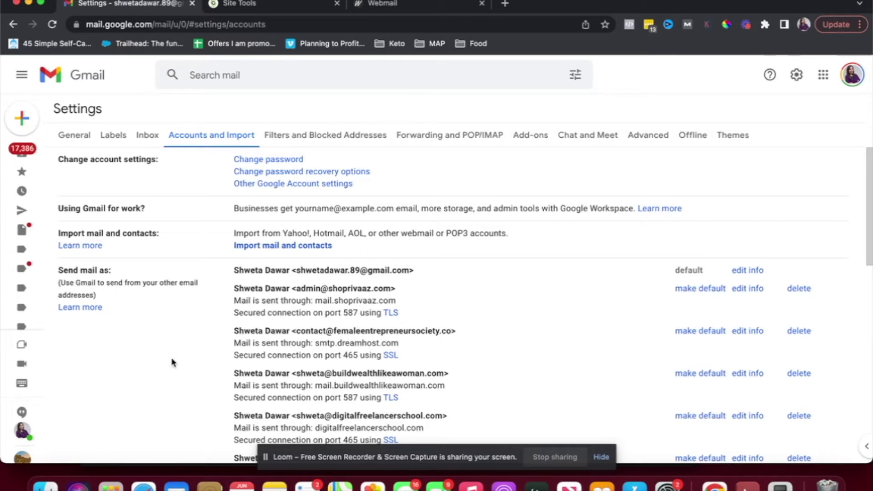
{"action": "scroll", "coordinate": [172, 363], "scroll_direction": "down", "scroll_amount": 5}
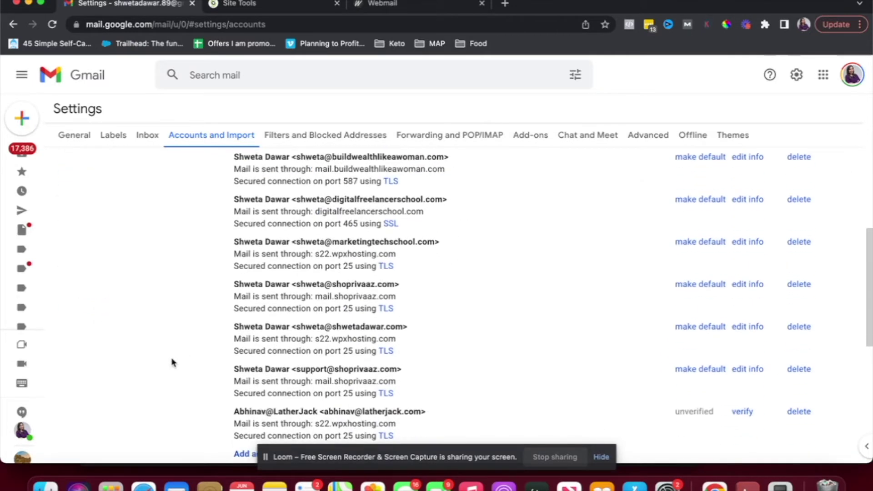
{"action": "scroll", "coordinate": [271, 312], "scroll_direction": "down", "scroll_amount": 3}
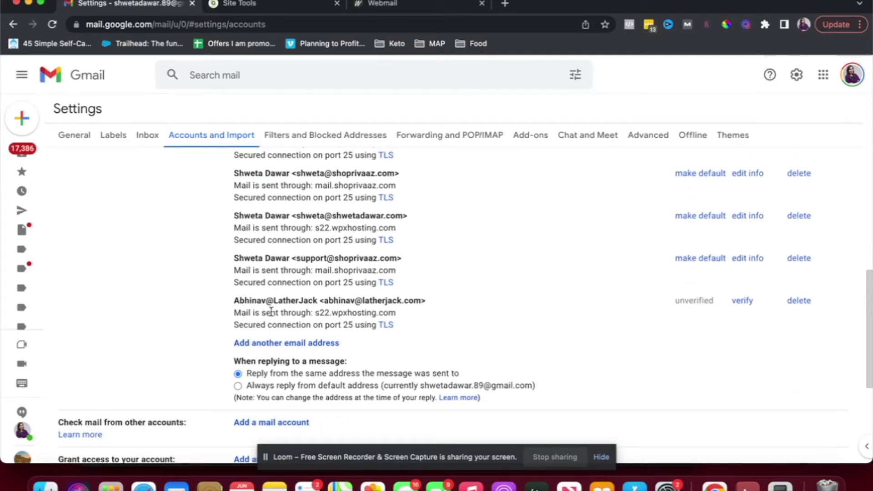
{"action": "scroll", "coordinate": [291, 368], "scroll_direction": "down", "scroll_amount": 1}
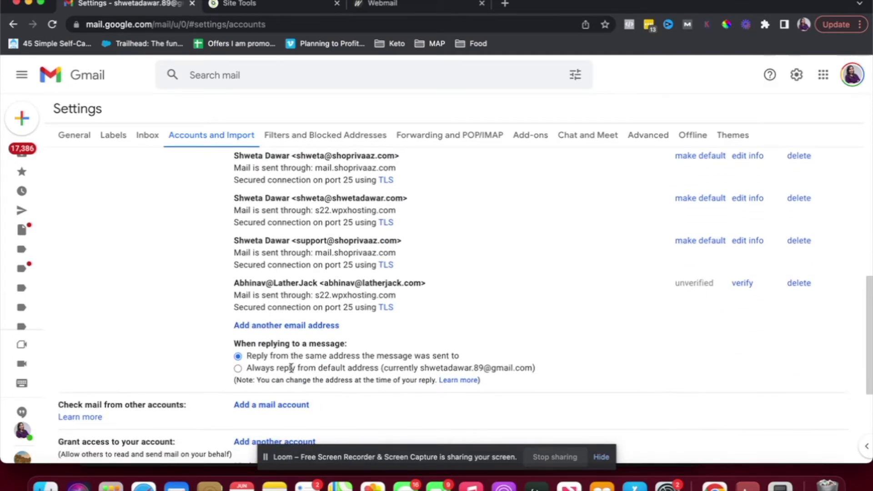
{"action": "left_click", "coordinate": [292, 331]}
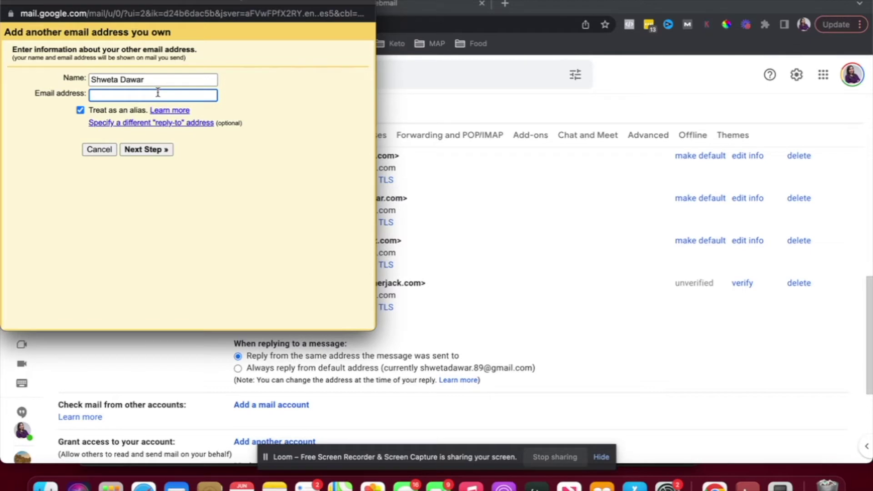
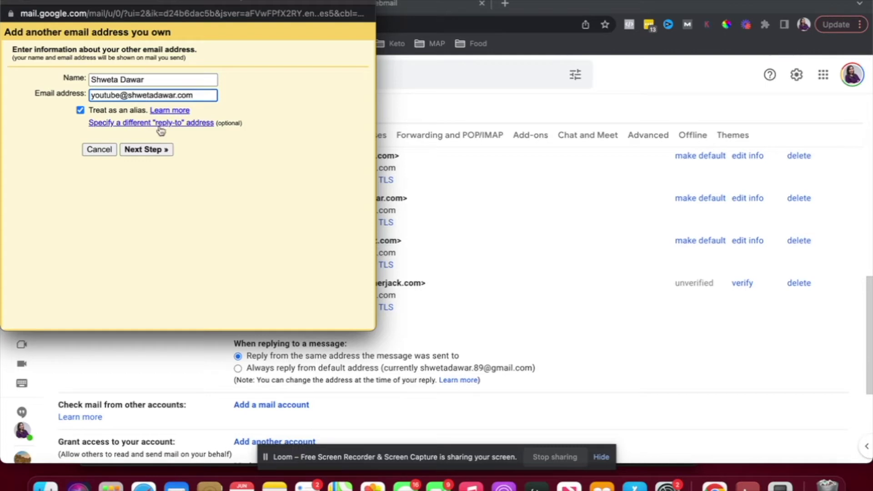
{"action": "left_click", "coordinate": [134, 150]}
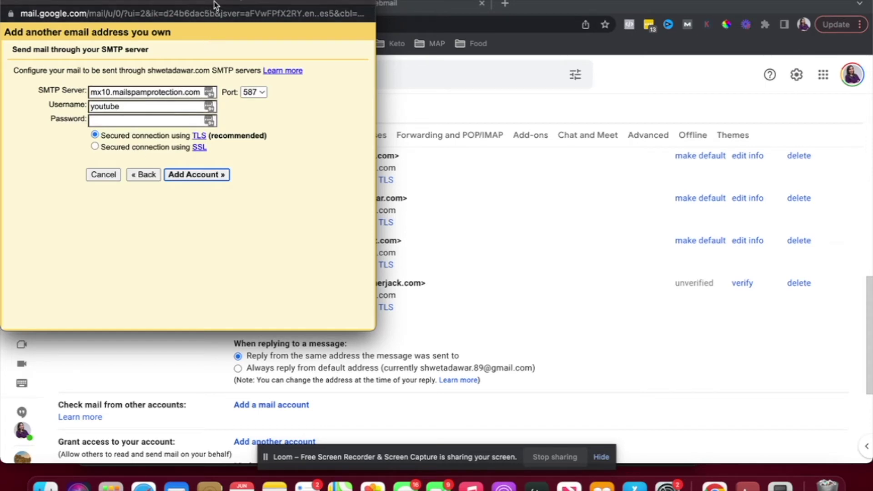
- Replace the prefilled SMTP server with mail.shwetadawar.com, copied from Webmail's incoming server
{"action": "left_click_drag", "start_coordinate": [216, 5], "coordinate": [524, 87]}
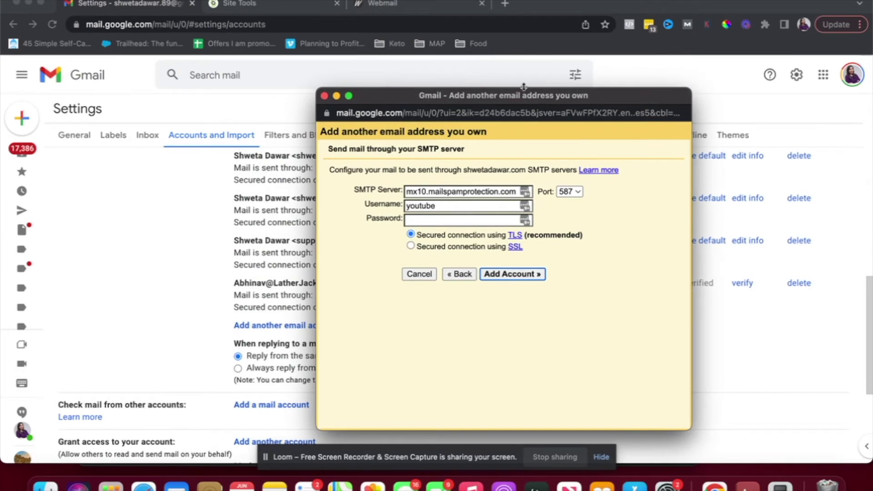
{"action": "left_click", "coordinate": [366, 7]}
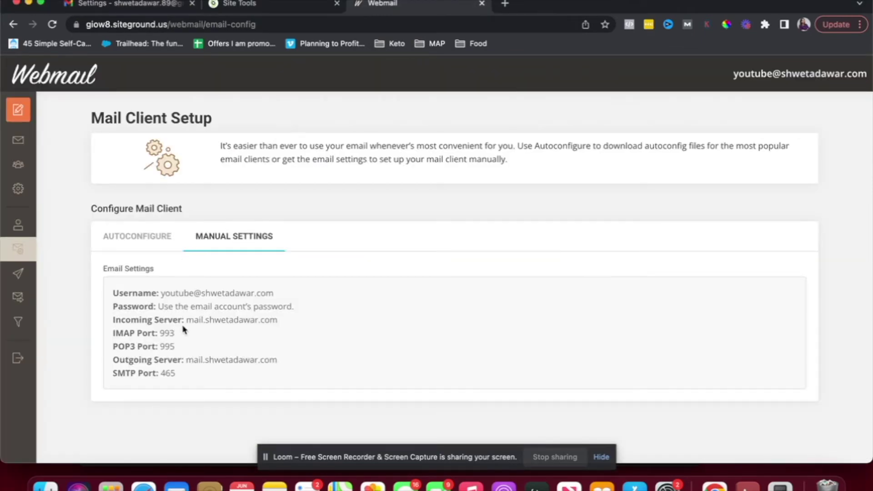
{"action": "left_click_drag", "start_coordinate": [187, 320], "coordinate": [311, 325]}
{"action": "key", "text": "super+c"}
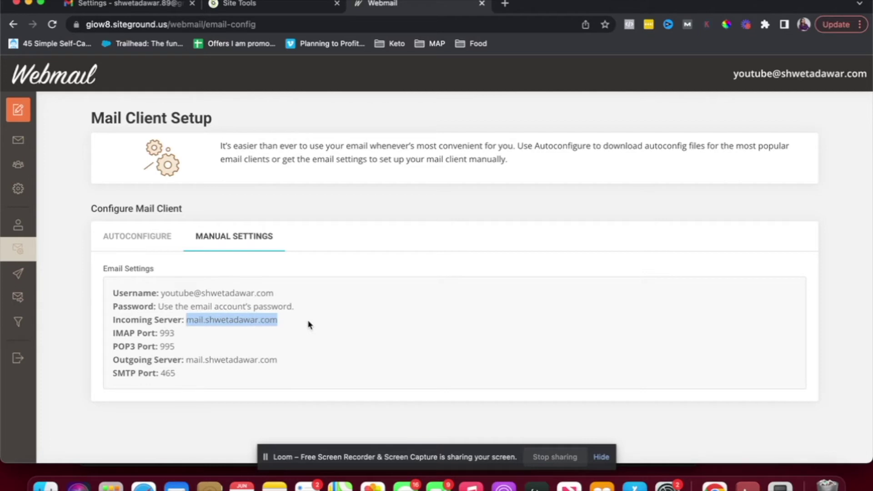
{"action": "key", "text": "super+Tab"}
{"action": "key", "text": "super+Tab"}
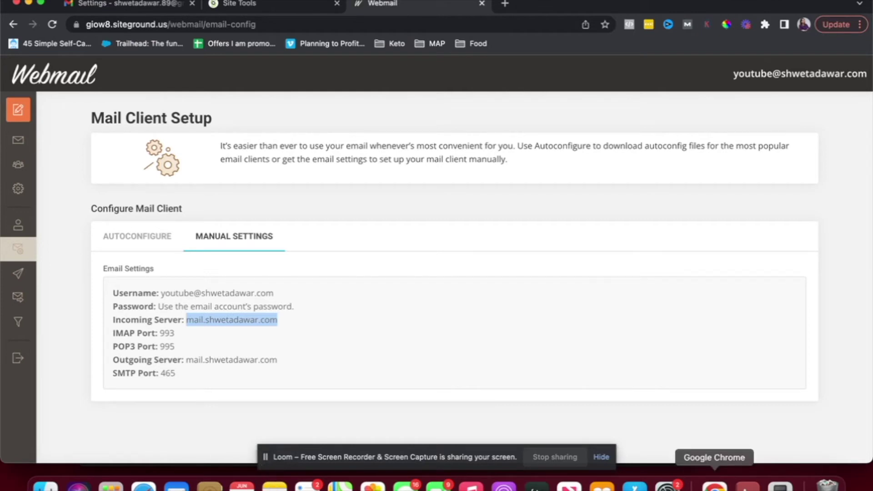
{"action": "right_click", "coordinate": [714, 486]}
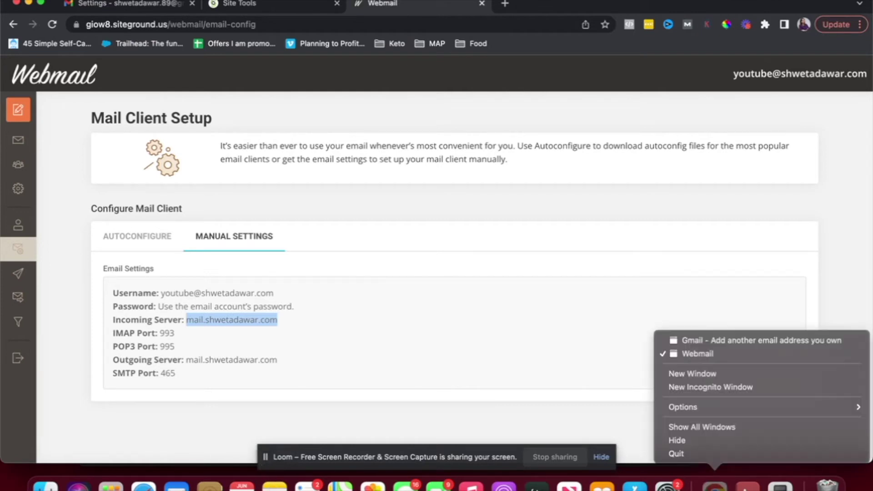
{"action": "left_click", "coordinate": [712, 341]}
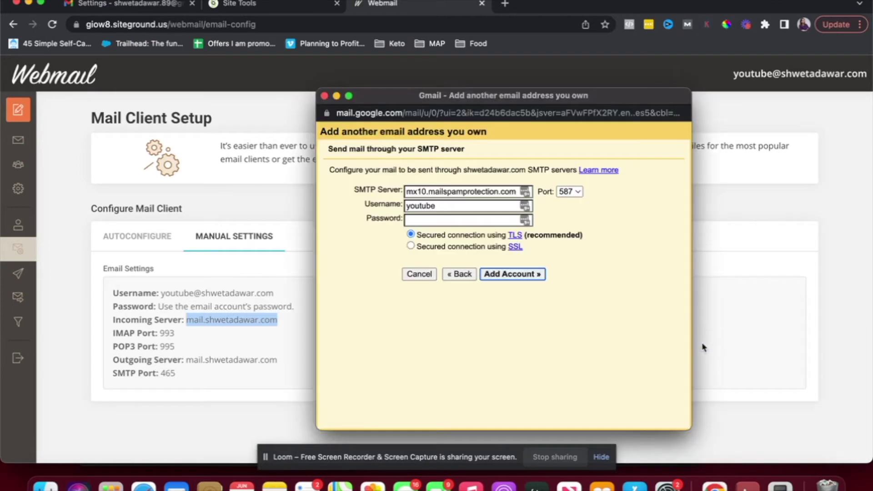
{"action": "triple_click", "coordinate": [443, 192]}
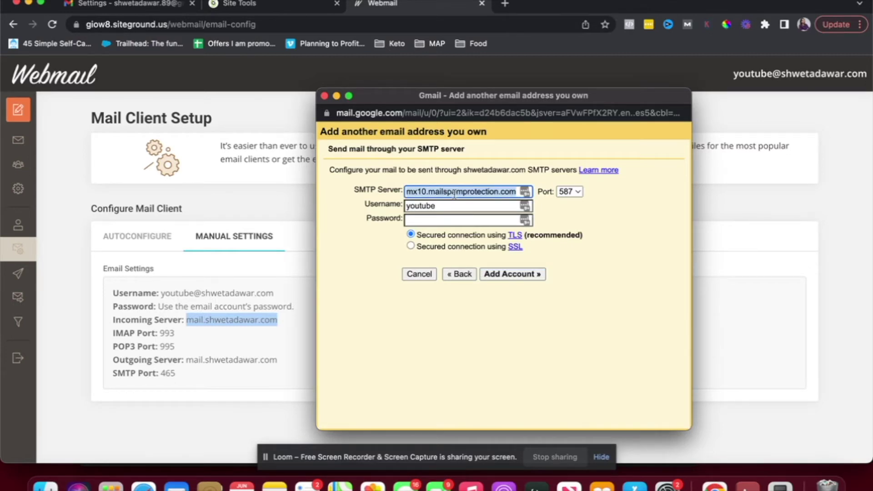
{"action": "key", "text": "super+v"}
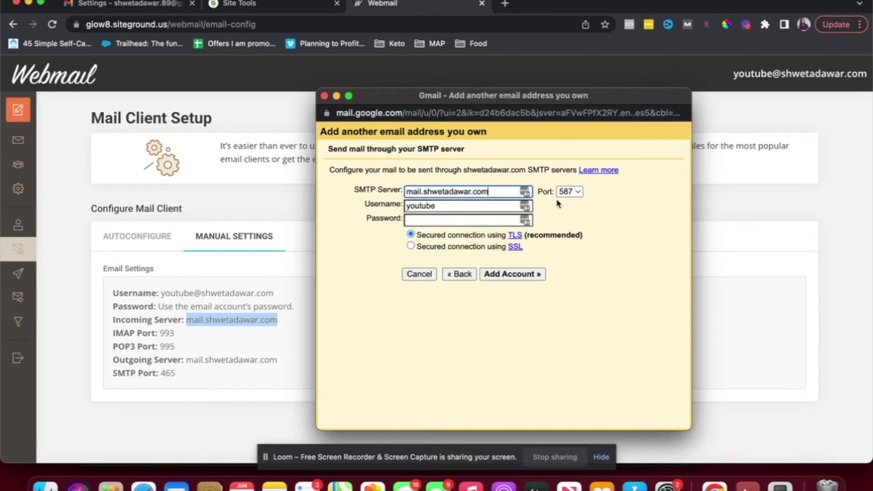
{"action": "left_click", "coordinate": [569, 192]}
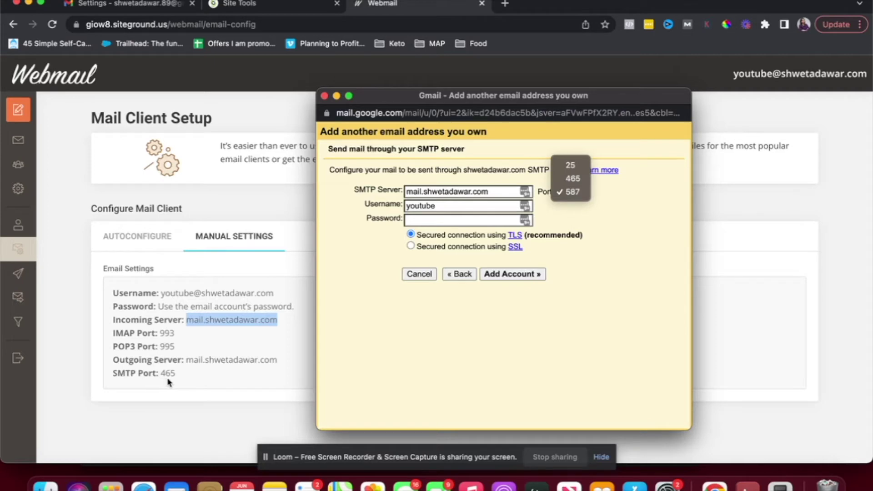
{"action": "left_click", "coordinate": [572, 179]}
{"action": "left_click", "coordinate": [450, 207]}
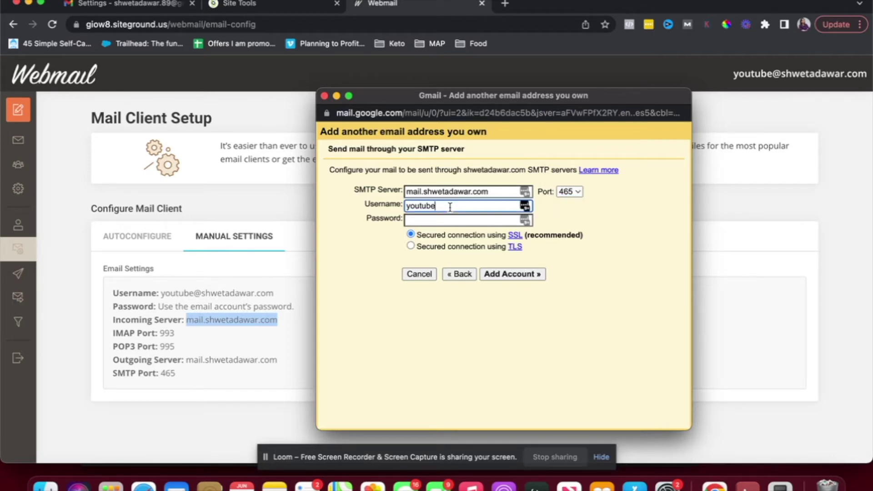
{"action": "type", "text": "@shwetadawar"}
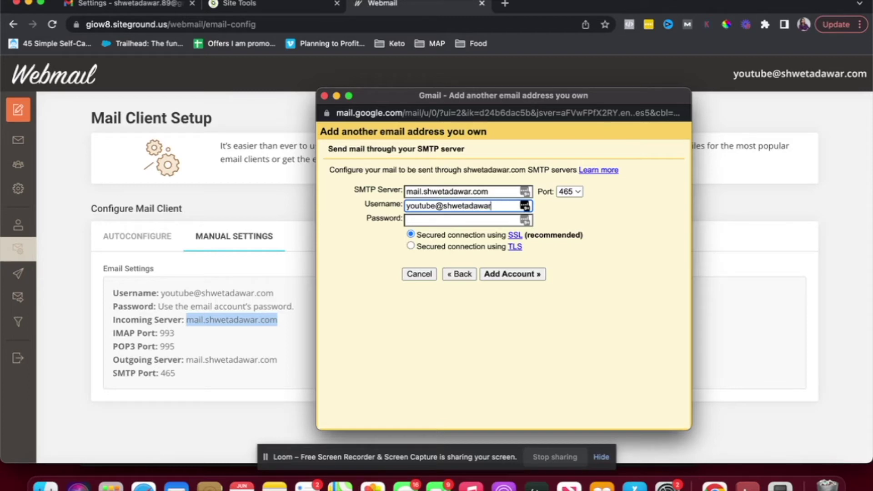
{"action": "type", "text": ".com"}
{"action": "left_click", "coordinate": [440, 221]}
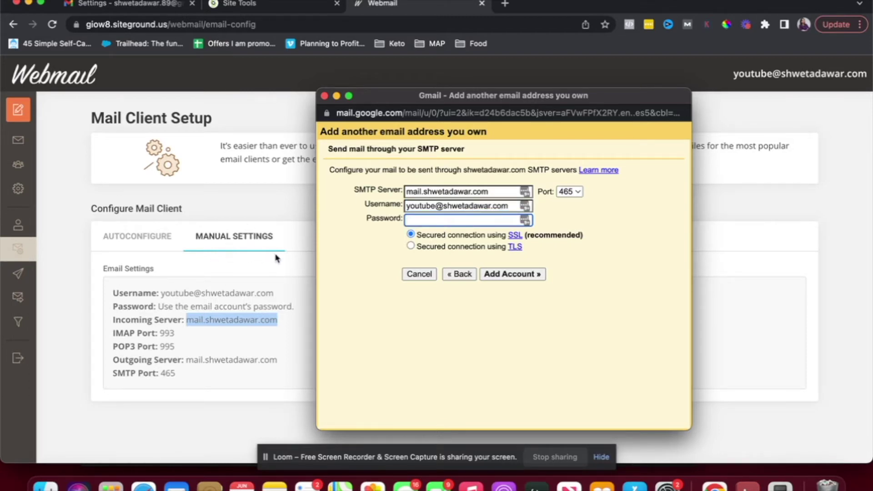
{"action": "type", "text": "•"}
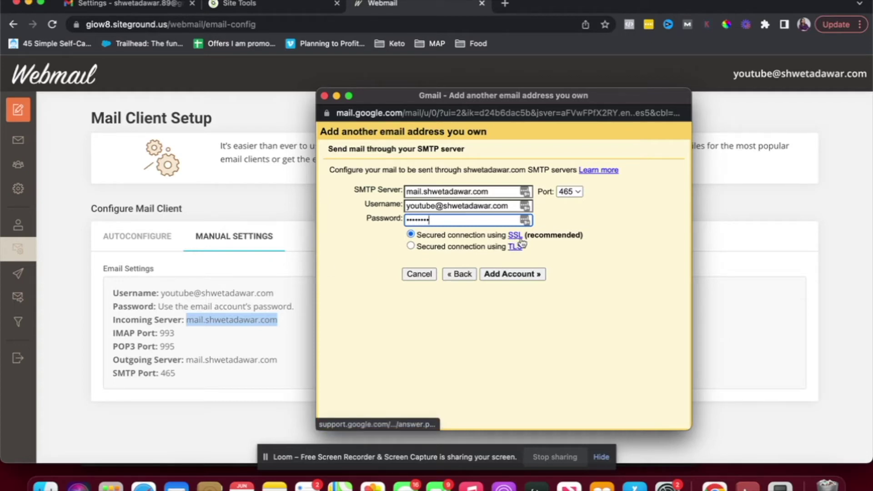
{"action": "left_click", "coordinate": [500, 276]}
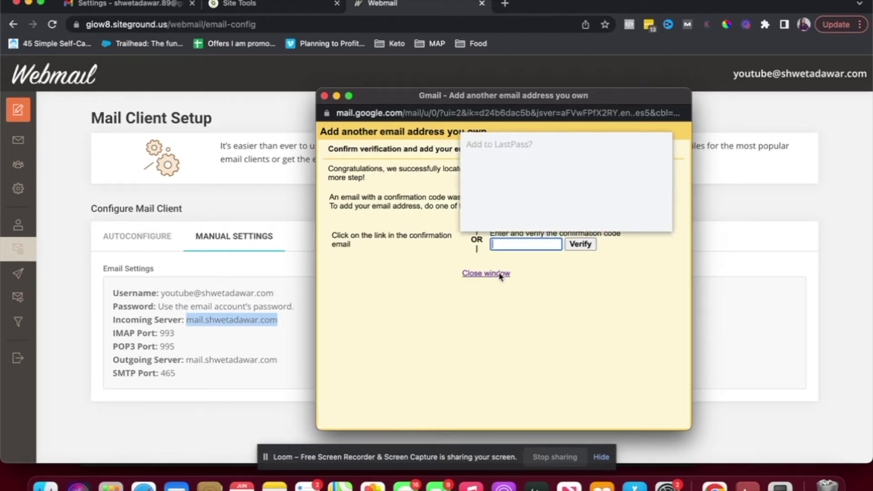
{"action": "left_click", "coordinate": [588, 216]}
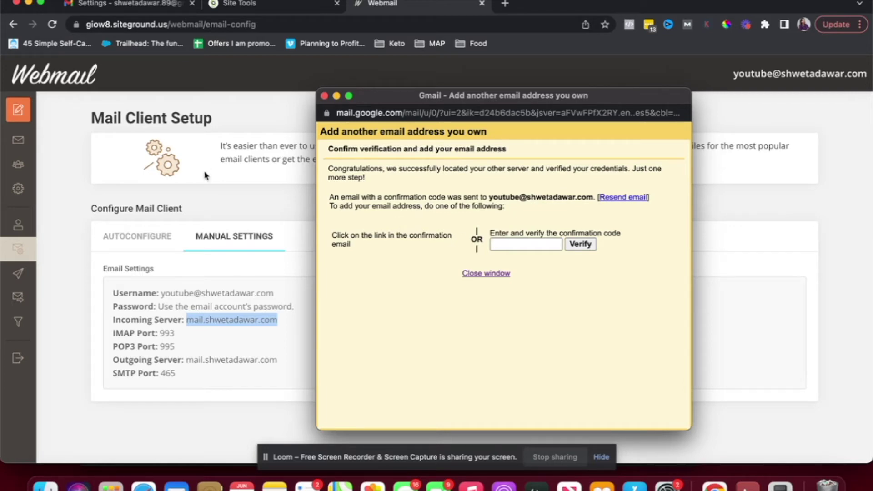
{"action": "left_click", "coordinate": [510, 243]}
- Open the Gmail Confirmation email in Webmail and copy its verification code
{"action": "left_click", "coordinate": [307, 206]}
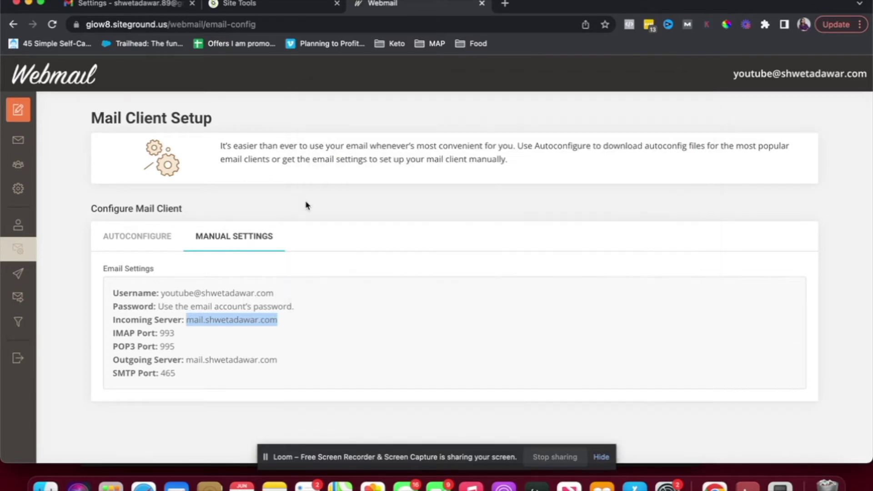
{"action": "left_click", "coordinate": [15, 149]}
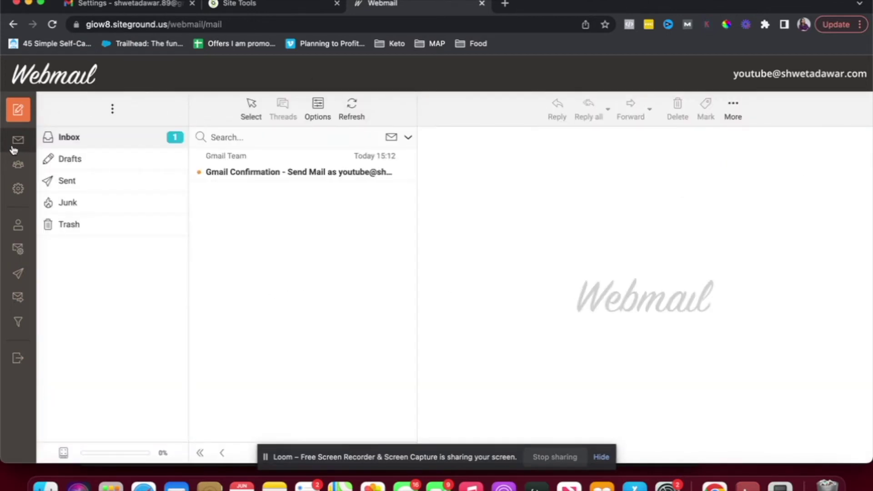
{"action": "left_click", "coordinate": [266, 160]}
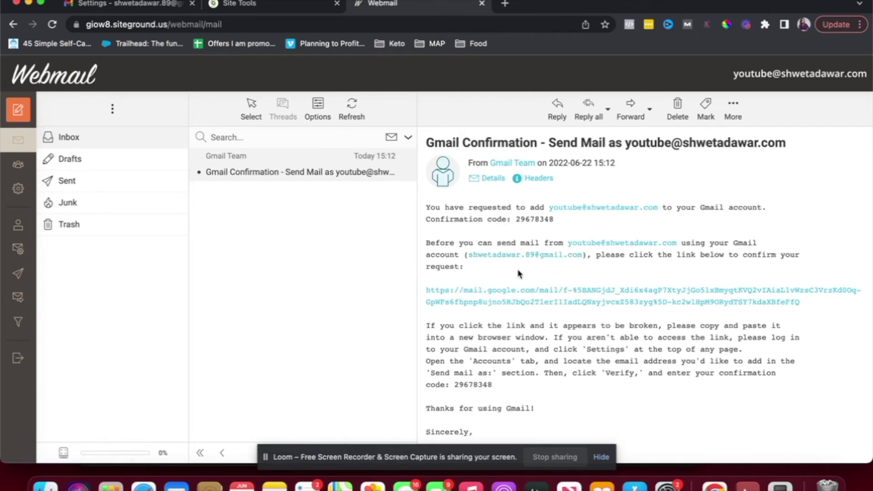
{"action": "double_click", "coordinate": [535, 218]}
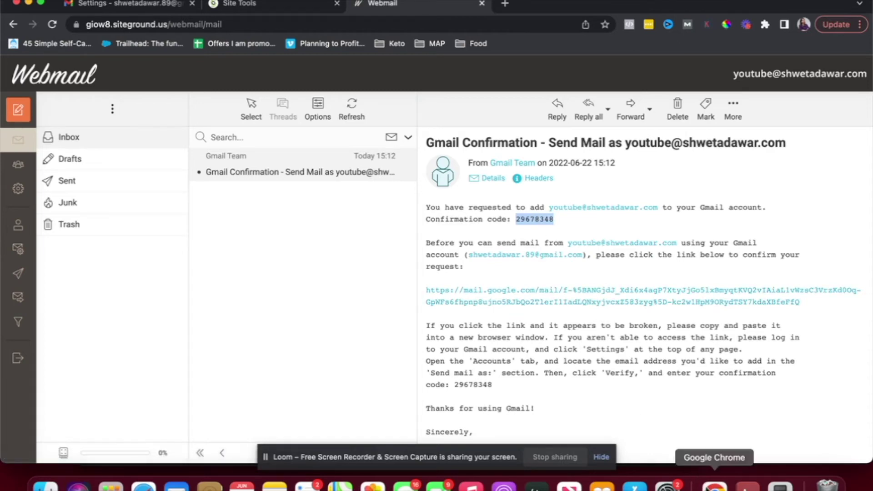
- Paste the code into Gmail's add-address window and verify it
{"action": "right_click", "coordinate": [714, 486]}
{"action": "left_click", "coordinate": [769, 339]}
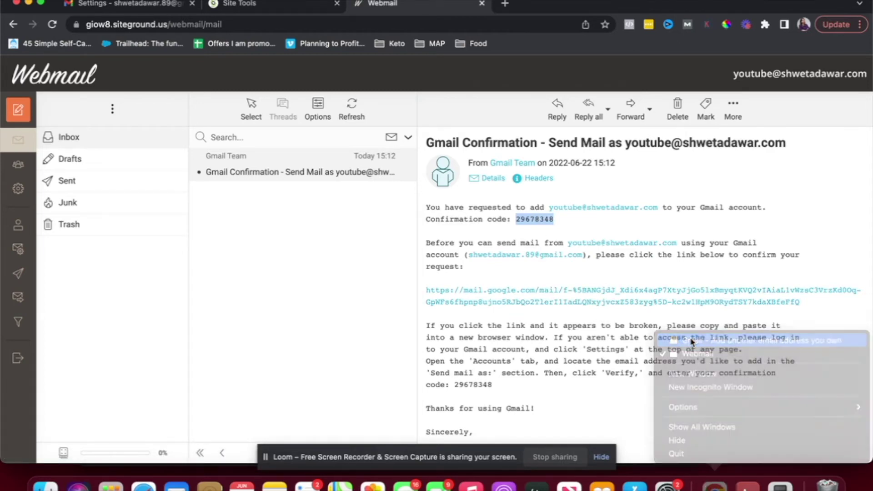
{"action": "left_click", "coordinate": [512, 243]}
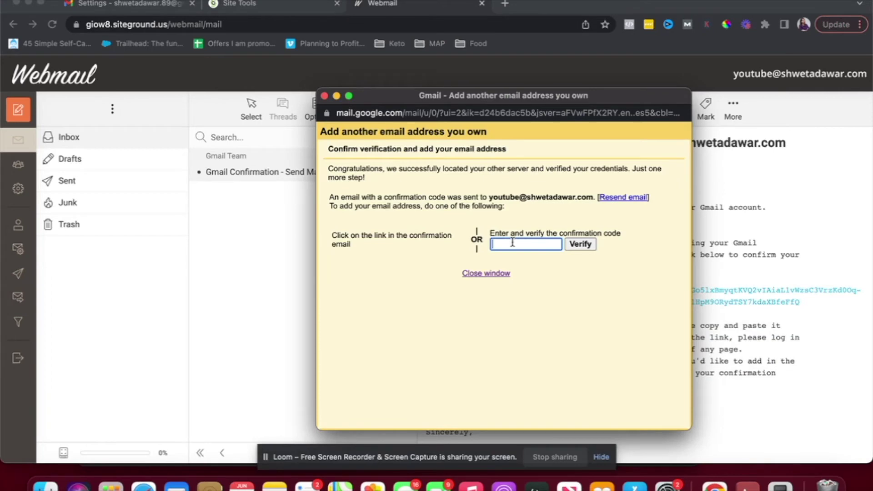
{"action": "key", "text": "super+v"}
{"action": "left_click", "coordinate": [580, 244]}
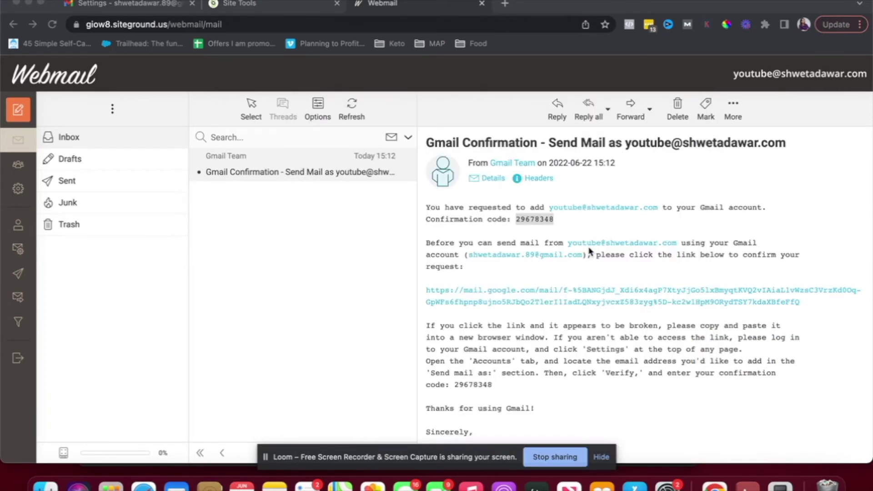
{"action": "left_click", "coordinate": [137, 5]}
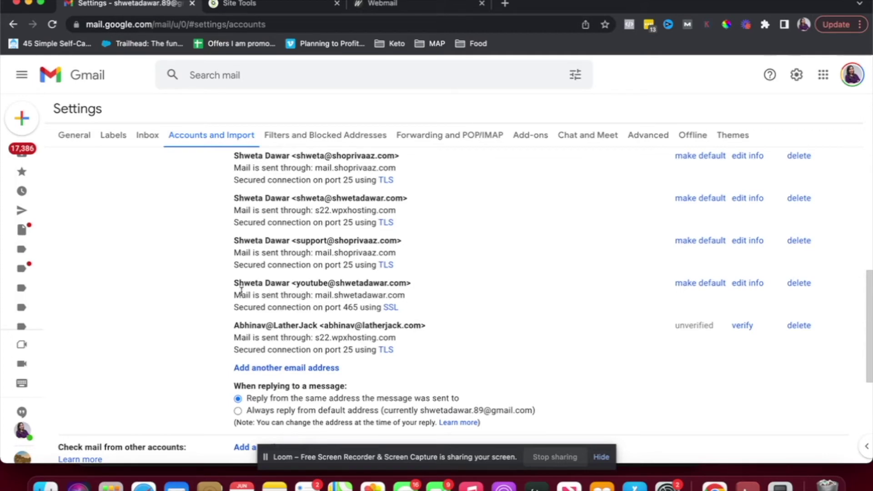
{"action": "left_click_drag", "start_coordinate": [241, 284], "coordinate": [406, 293]}
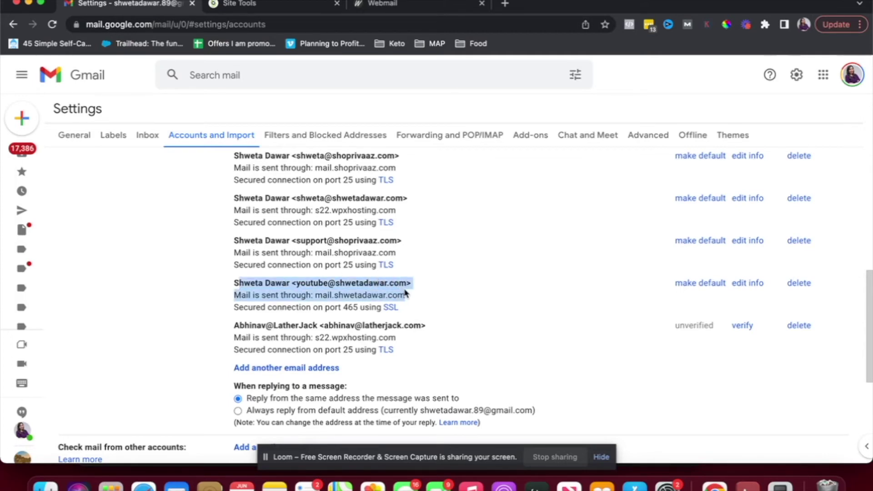
{"action": "scroll", "coordinate": [406, 293], "scroll_direction": "down", "scroll_amount": 2}
{"action": "scroll", "coordinate": [407, 294], "scroll_direction": "up", "scroll_amount": 5}
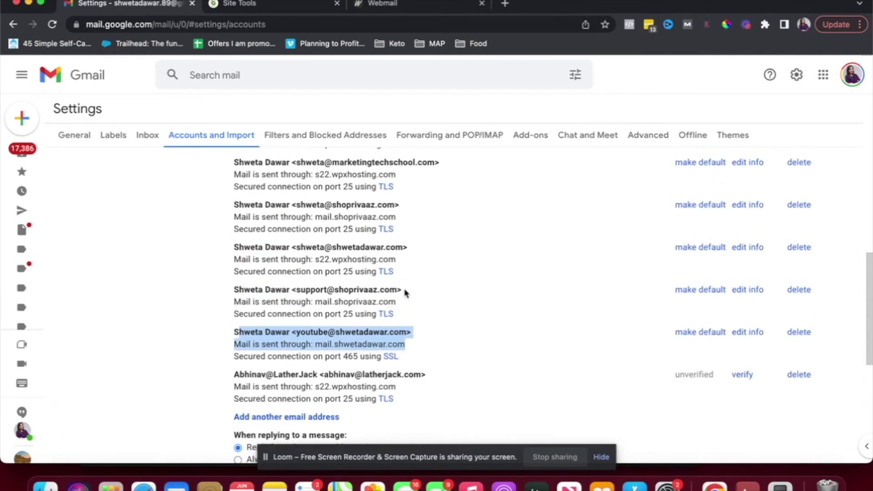
{"action": "scroll", "coordinate": [406, 293], "scroll_direction": "up", "scroll_amount": 5}
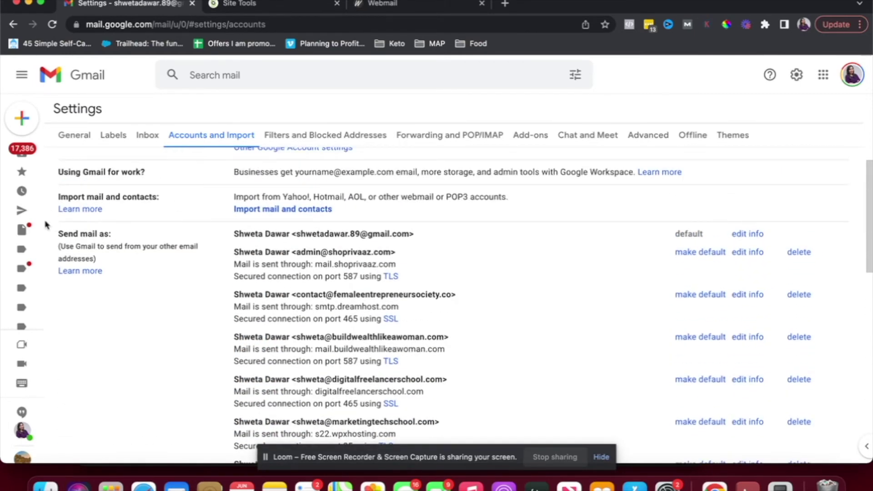
{"action": "scroll", "coordinate": [282, 305], "scroll_direction": "down", "scroll_amount": 10}
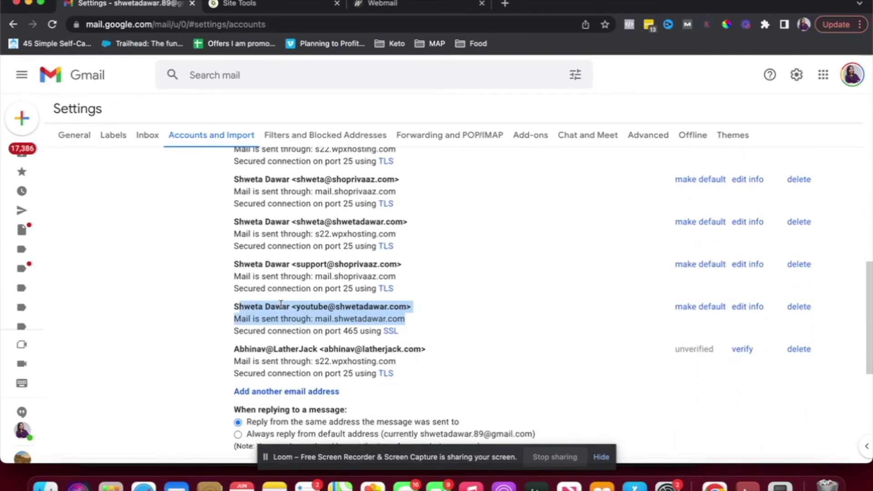
{"action": "scroll", "coordinate": [280, 305], "scroll_direction": "down", "scroll_amount": 3}
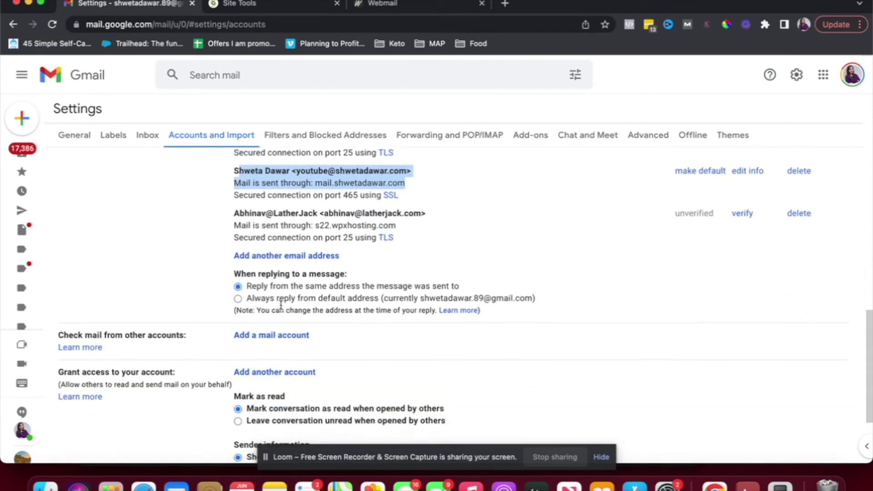
{"action": "scroll", "coordinate": [281, 305], "scroll_direction": "down", "scroll_amount": 1}
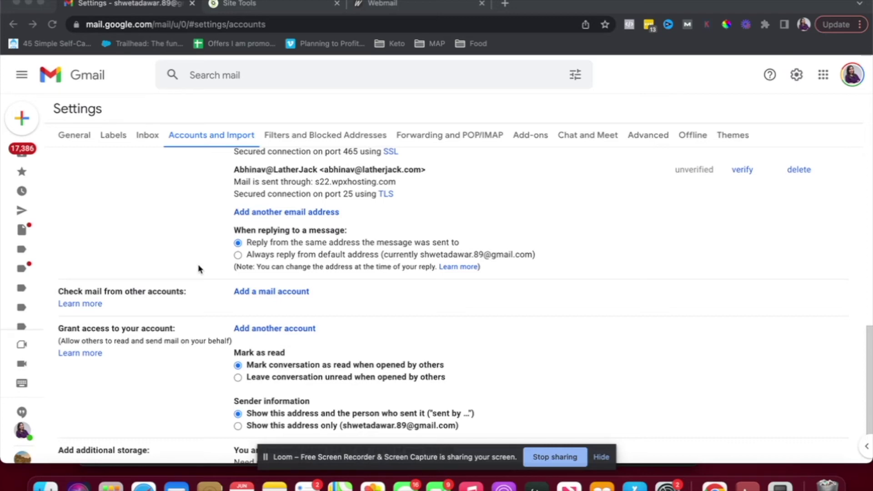
{"action": "left_click", "coordinate": [267, 294]}
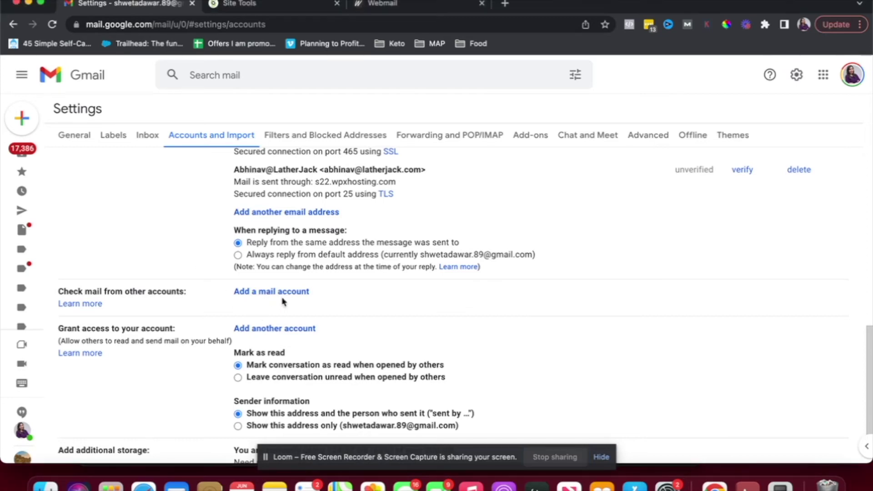
{"action": "left_click", "coordinate": [282, 300]}
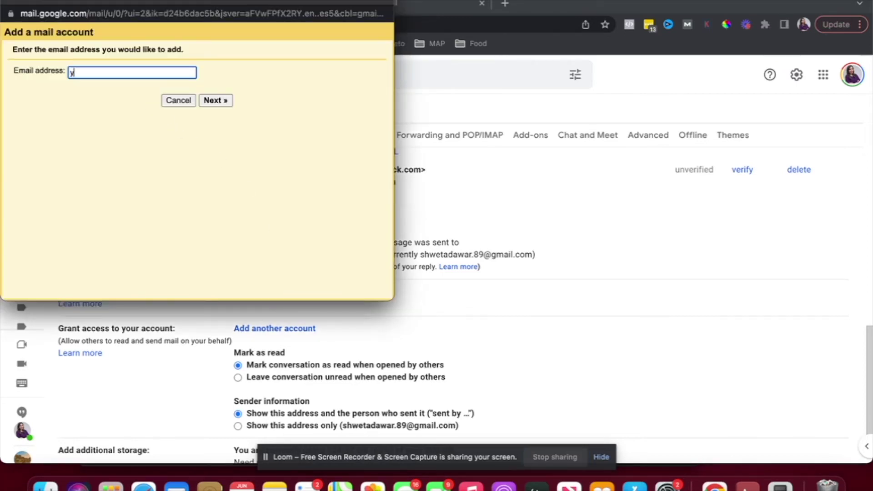
{"action": "key", "text": "Return"}
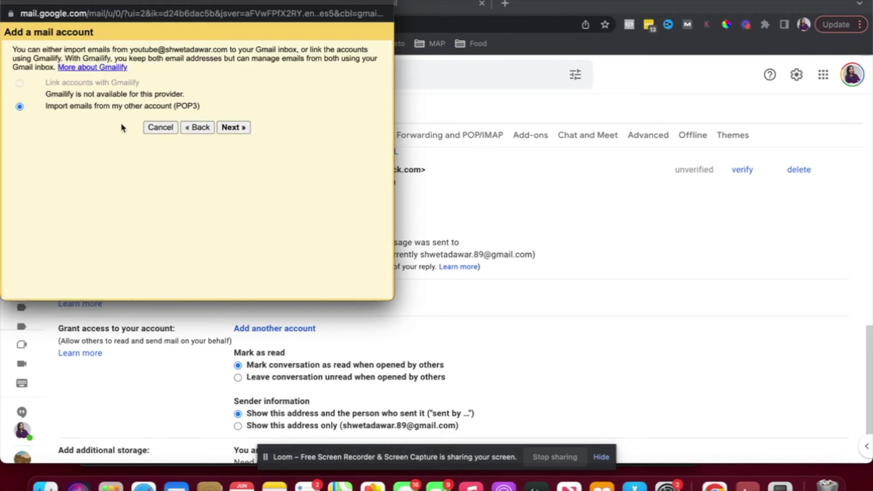
{"action": "left_click", "coordinate": [228, 128]}
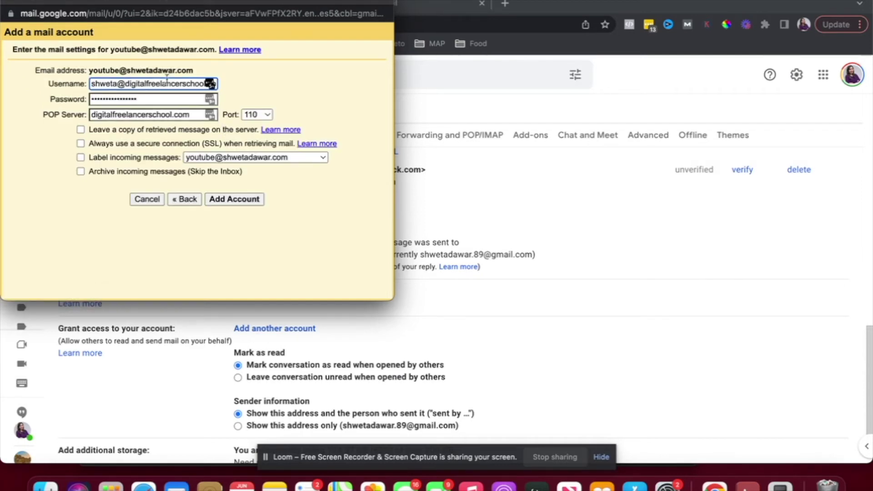
- Fill in the full-address username, clear the password, and set POP server mail.shwetadawar.com
{"action": "triple_click", "coordinate": [165, 83]}
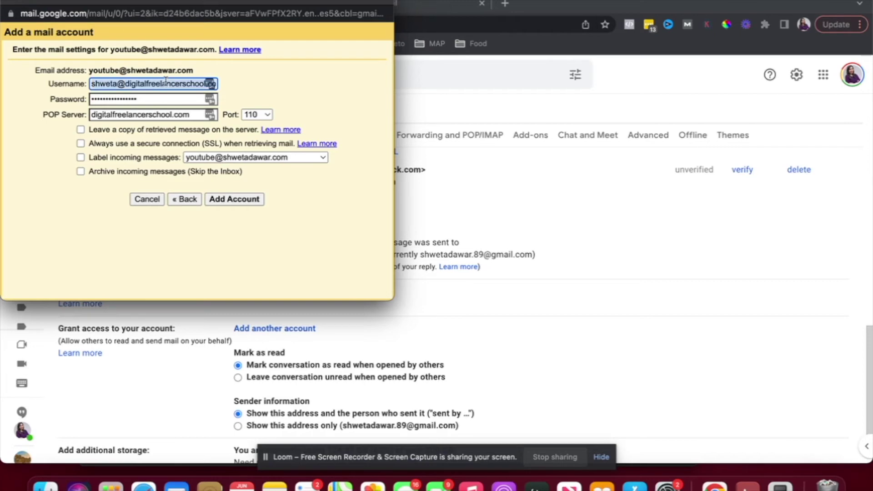
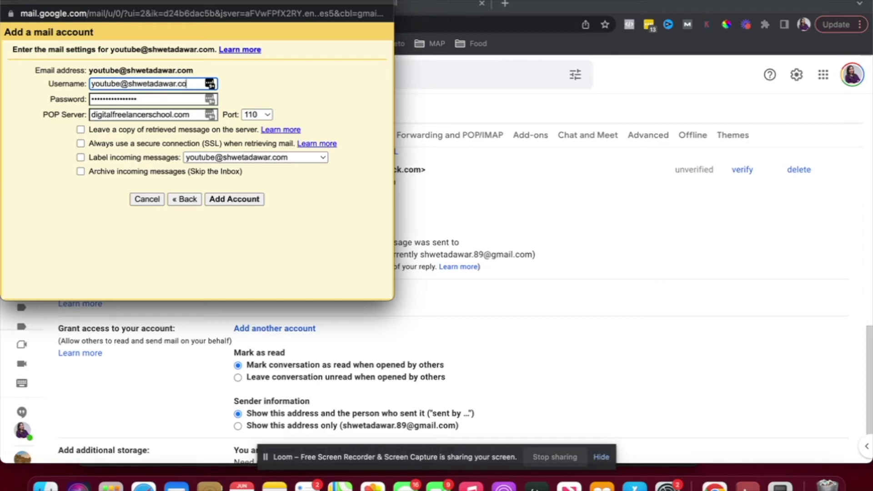
{"action": "key", "text": "Tab"}
{"action": "key", "text": "BackSpace"}
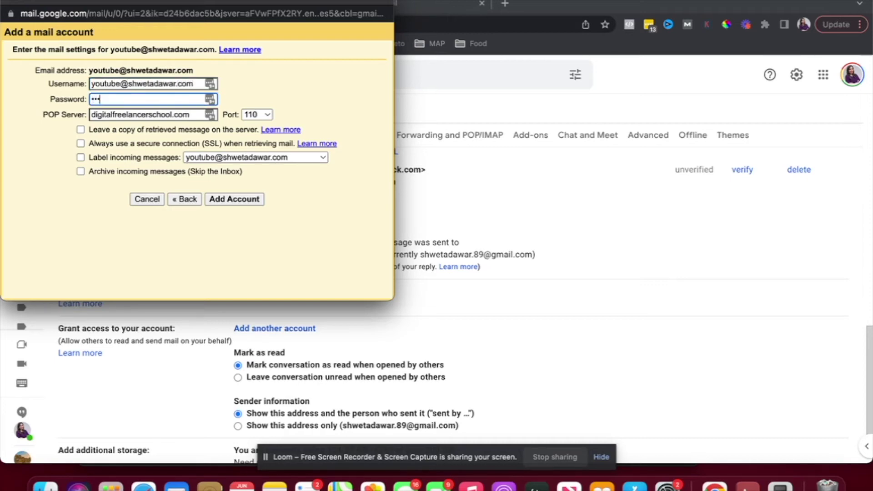
{"action": "triple_click", "coordinate": [155, 115]}
{"action": "type", "text": "mail"}
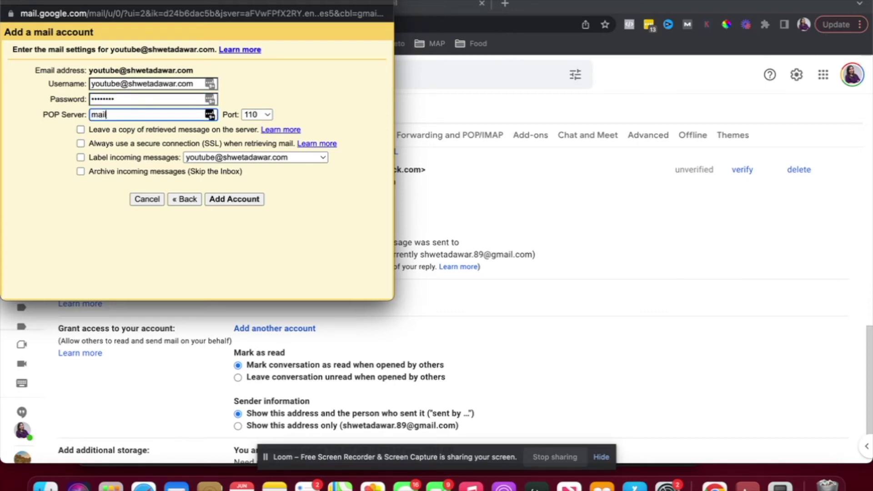
{"action": "type", "text": ".shwetadawar.com"}
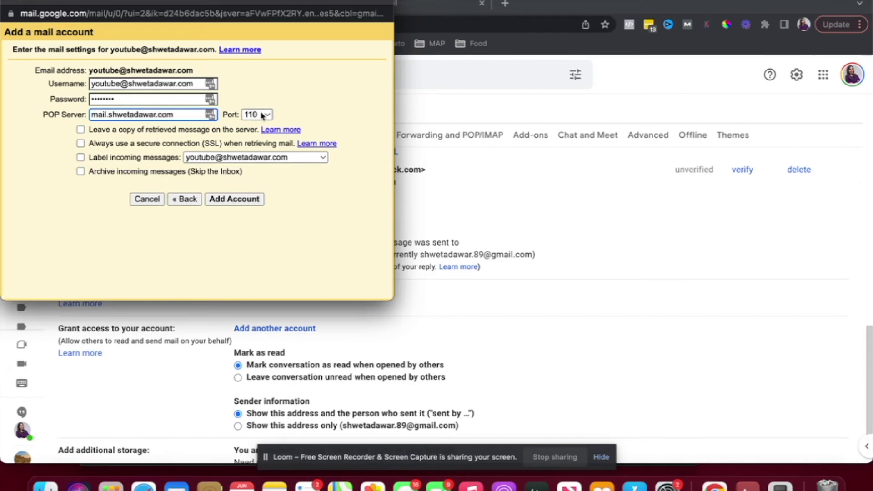
{"action": "left_click_drag", "start_coordinate": [315, 2], "coordinate": [568, 109]}
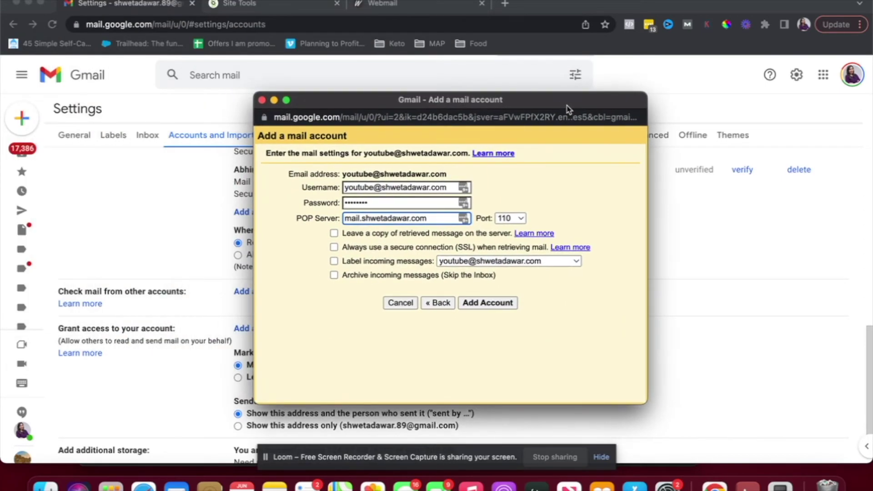
{"action": "left_click", "coordinate": [382, 4]}
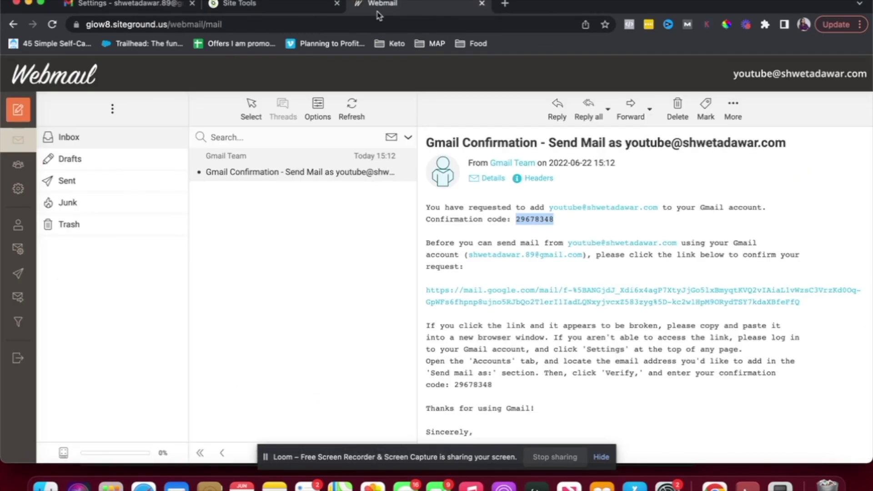
- Look up the POP3 port 995 in Webmail's manual settings
{"action": "left_click", "coordinate": [18, 250]}
{"action": "left_click", "coordinate": [234, 241]}
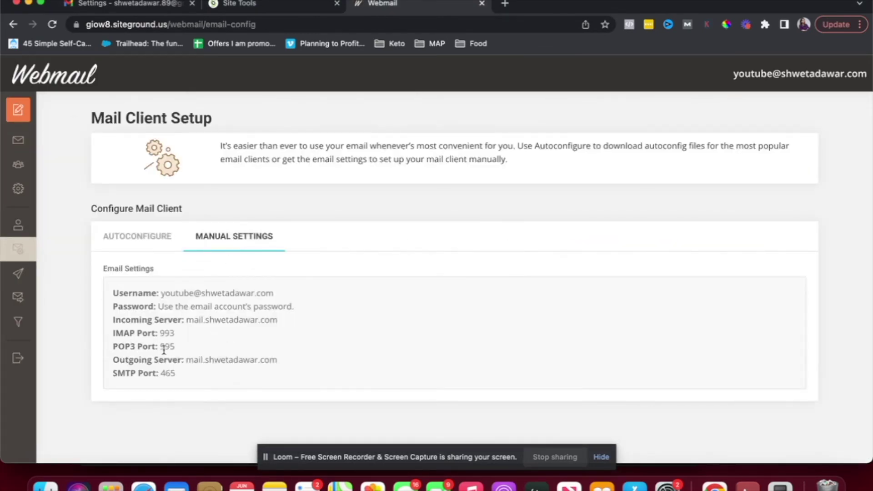
{"action": "triple_click", "coordinate": [169, 347]}
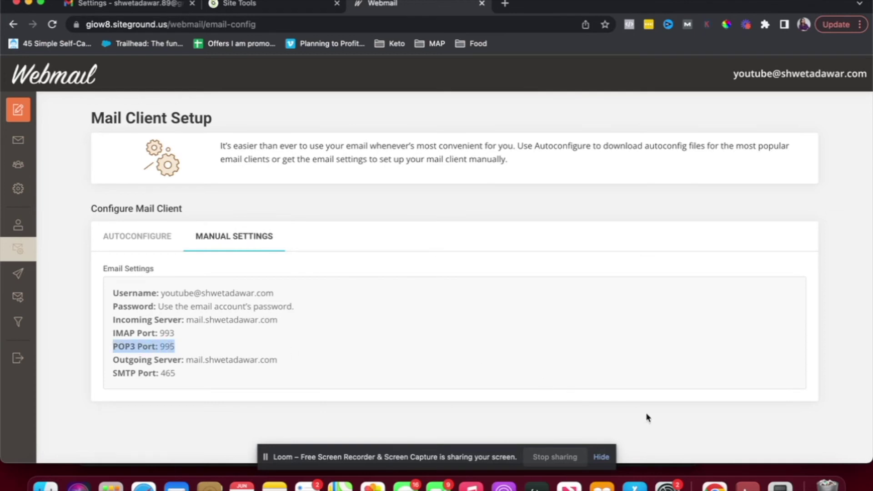
- Set the Gmail POP port to 995, label incoming messages, and add the account
{"action": "right_click", "coordinate": [715, 486]}
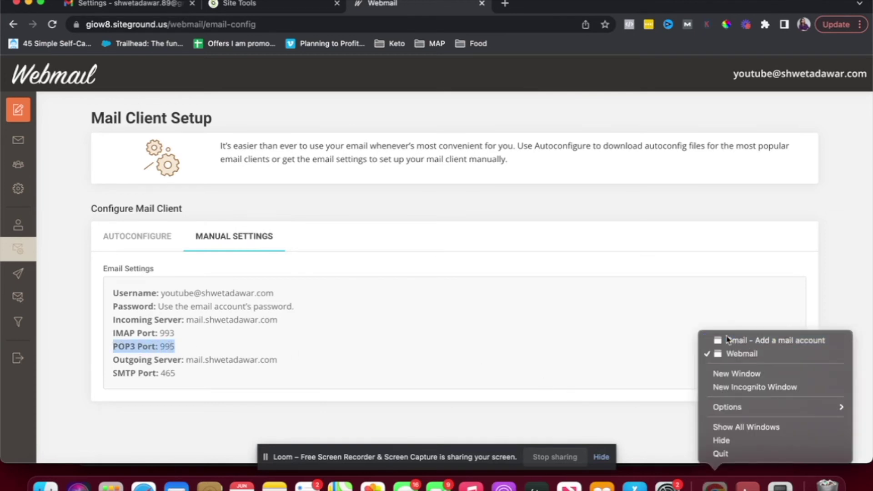
{"action": "left_click", "coordinate": [769, 341]}
{"action": "left_click", "coordinate": [510, 219]}
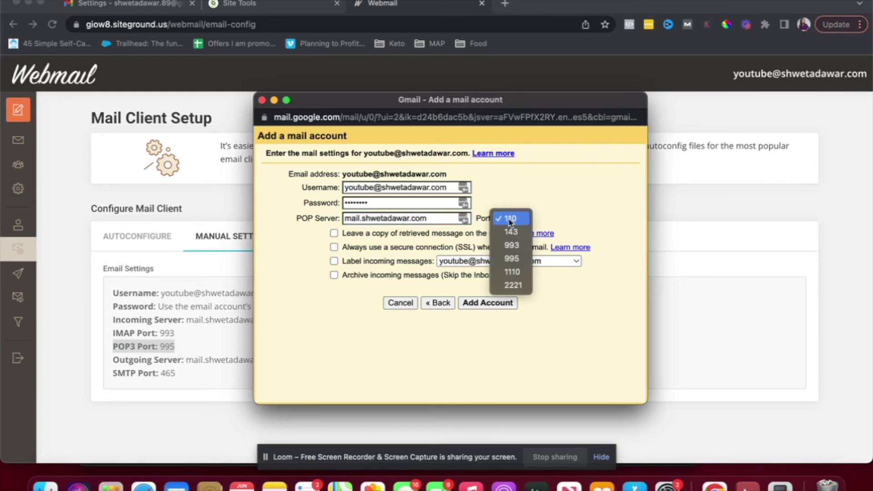
{"action": "left_click", "coordinate": [511, 258]}
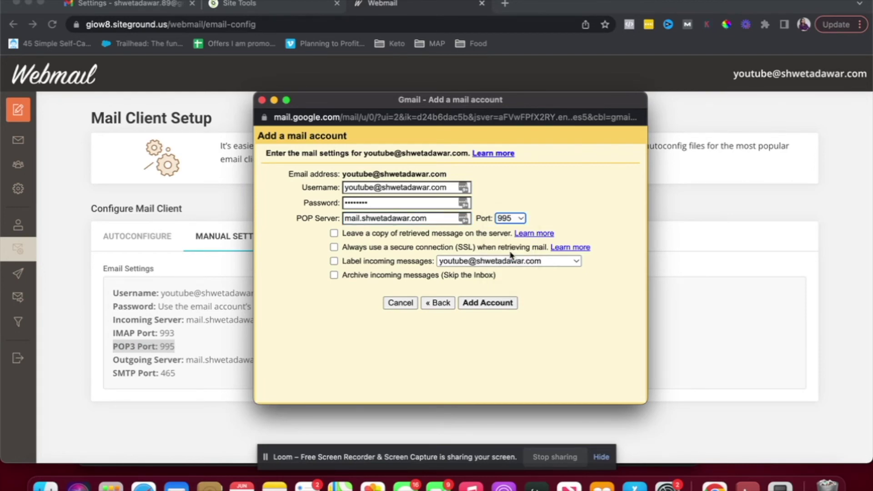
{"action": "left_click", "coordinate": [334, 261]}
{"action": "left_click", "coordinate": [480, 307]}
{"action": "left_click", "coordinate": [130, 4]}
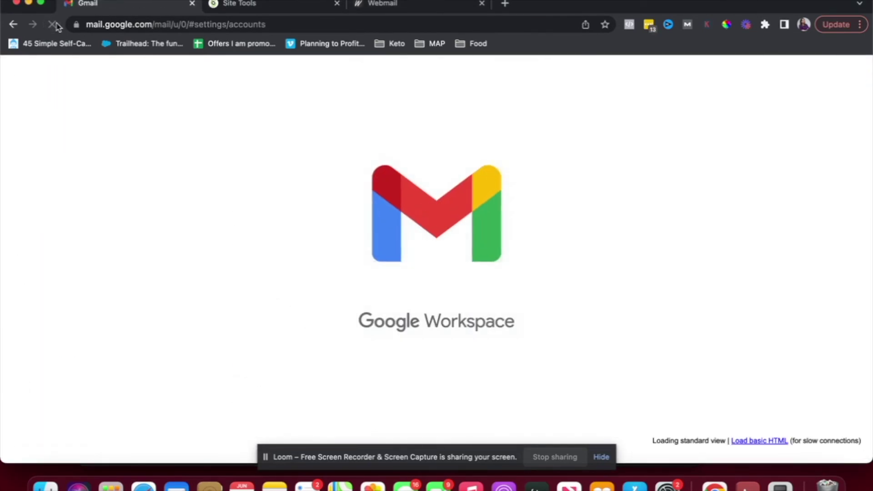
{"action": "scroll", "coordinate": [391, 218], "scroll_direction": "down", "scroll_amount": 3}
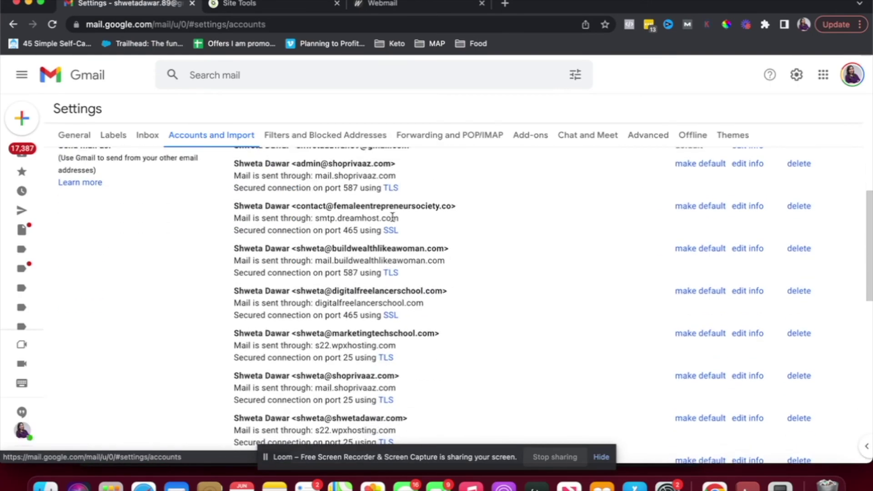
{"action": "scroll", "coordinate": [392, 217], "scroll_direction": "down", "scroll_amount": 8}
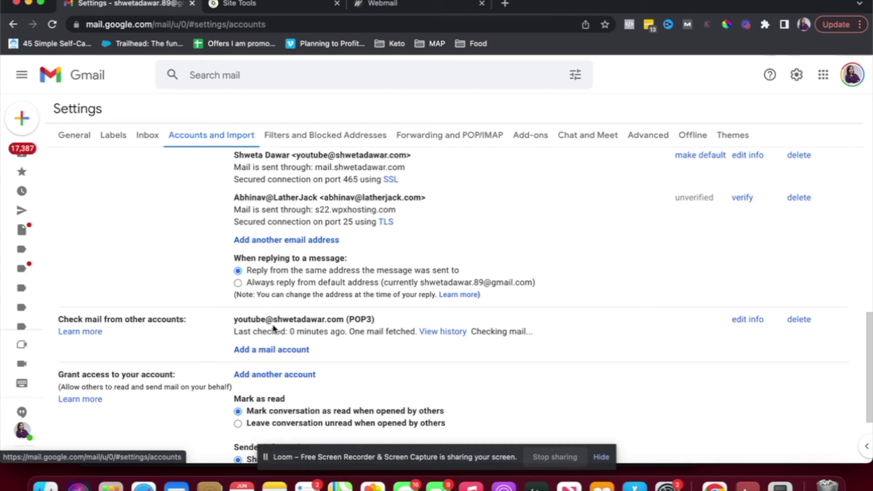
{"action": "triple_click", "coordinate": [287, 318]}
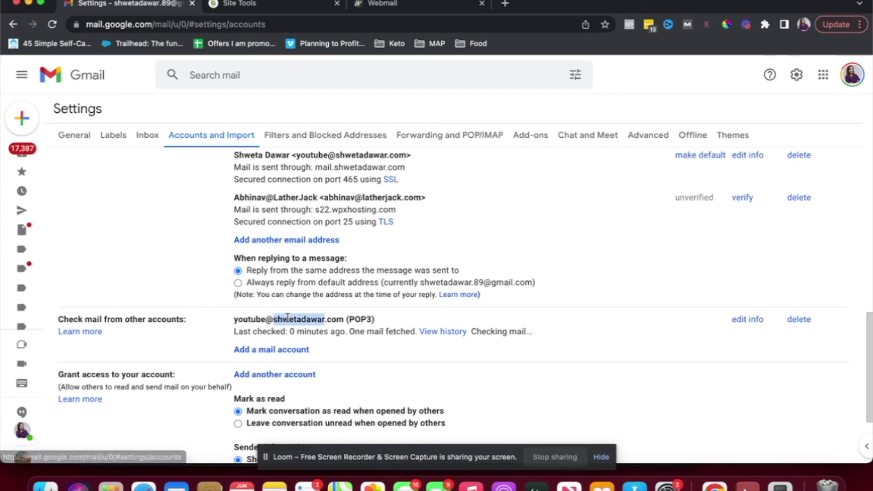
{"action": "scroll", "coordinate": [288, 317], "scroll_direction": "up", "scroll_amount": 5}
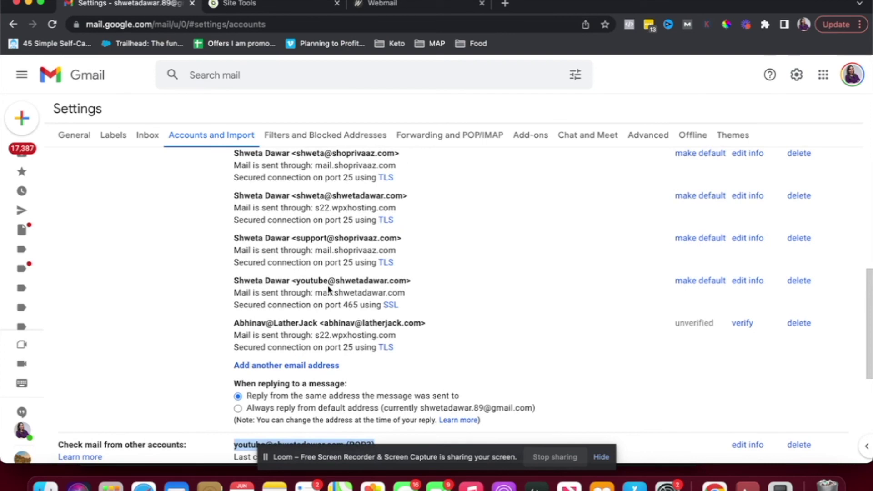
{"action": "left_click", "coordinate": [67, 157]}
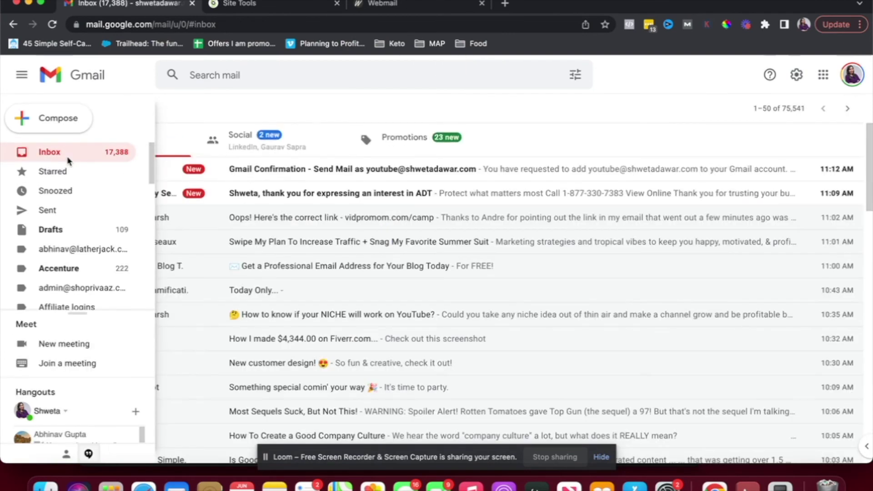
{"action": "left_click", "coordinate": [266, 178]}
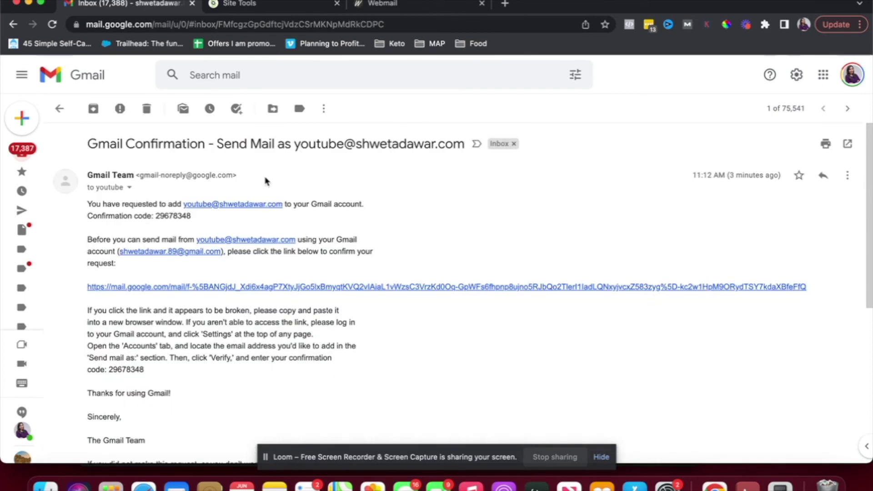
{"action": "left_click", "coordinate": [214, 290]}
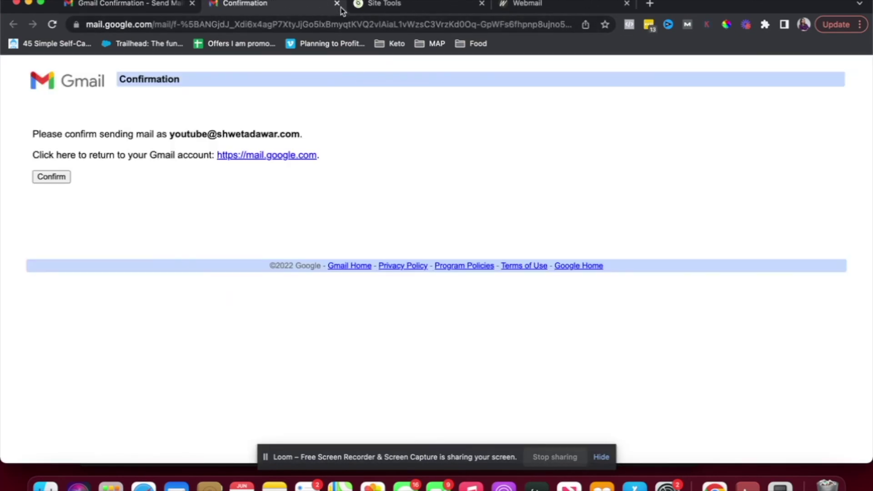
{"action": "left_click", "coordinate": [337, 4]}
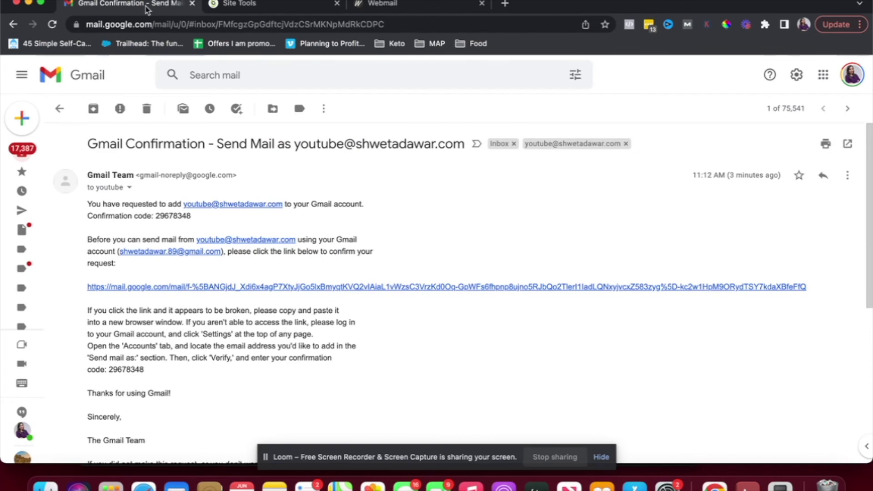
{"action": "left_click", "coordinate": [40, 150]}
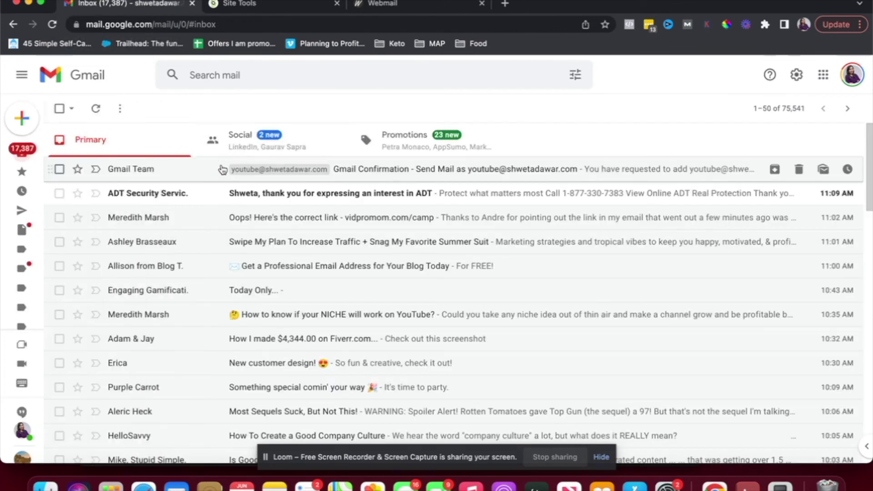